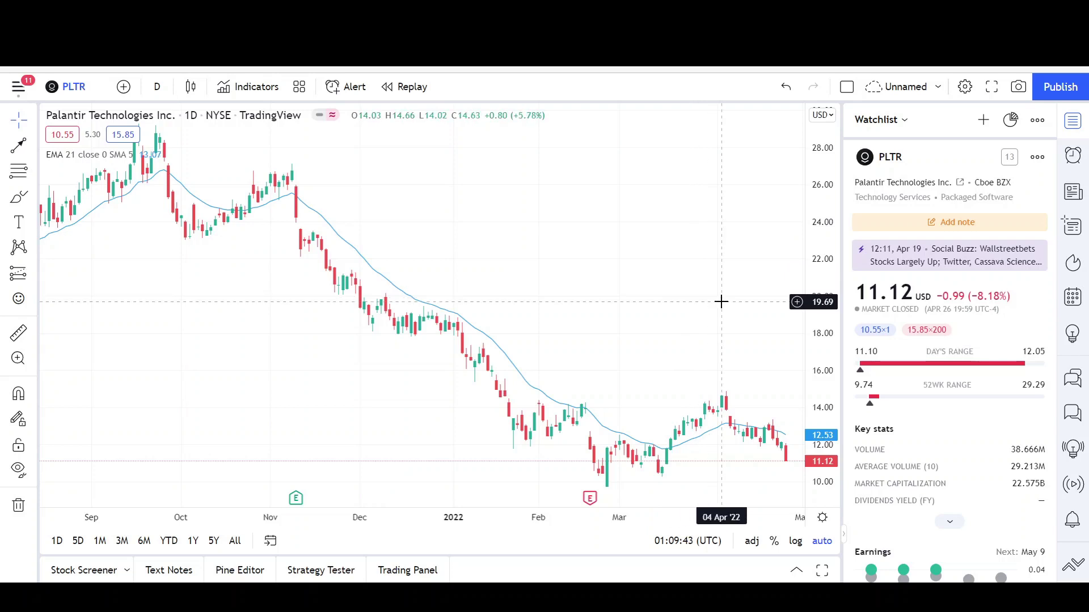
Step: Pan and zoom the daily PLTR chart to show February through May
left_click_drag(731, 345, 701, 338)
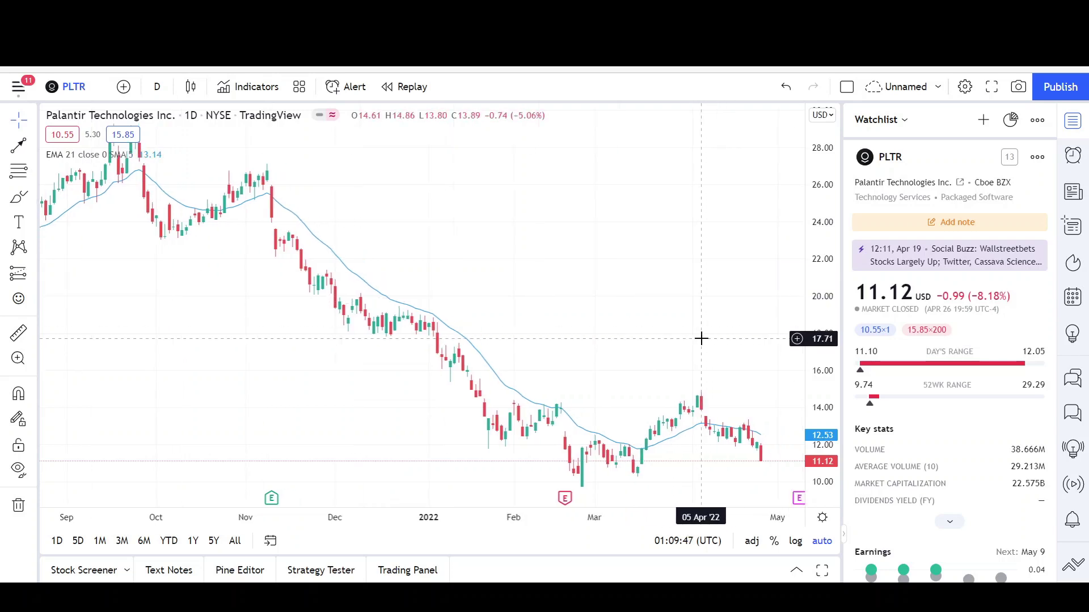
scroll(701, 338, "up", 5)
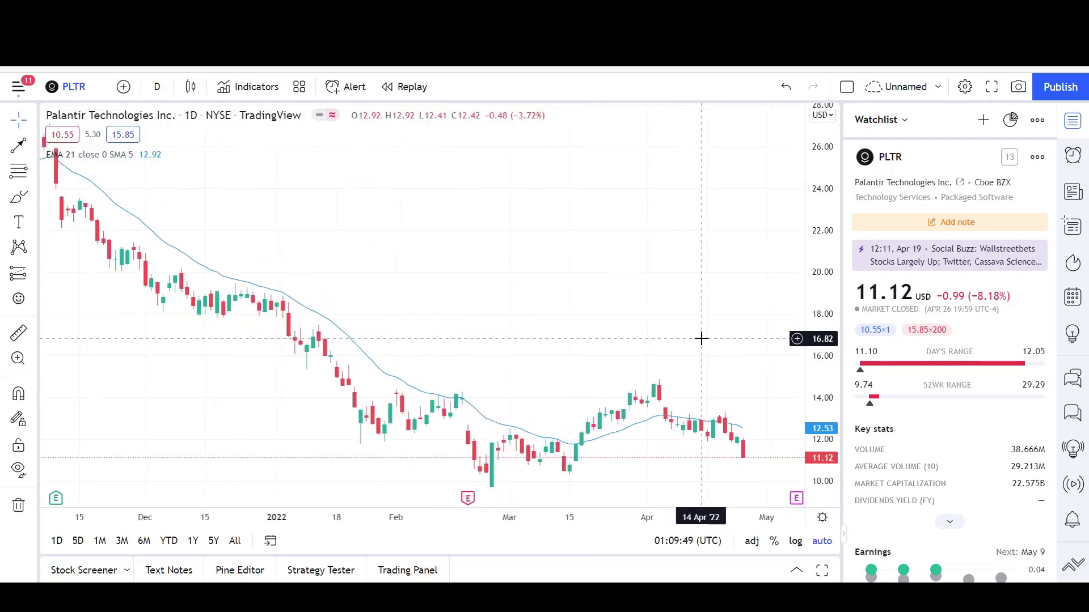
left_click_drag(668, 338, 566, 317)
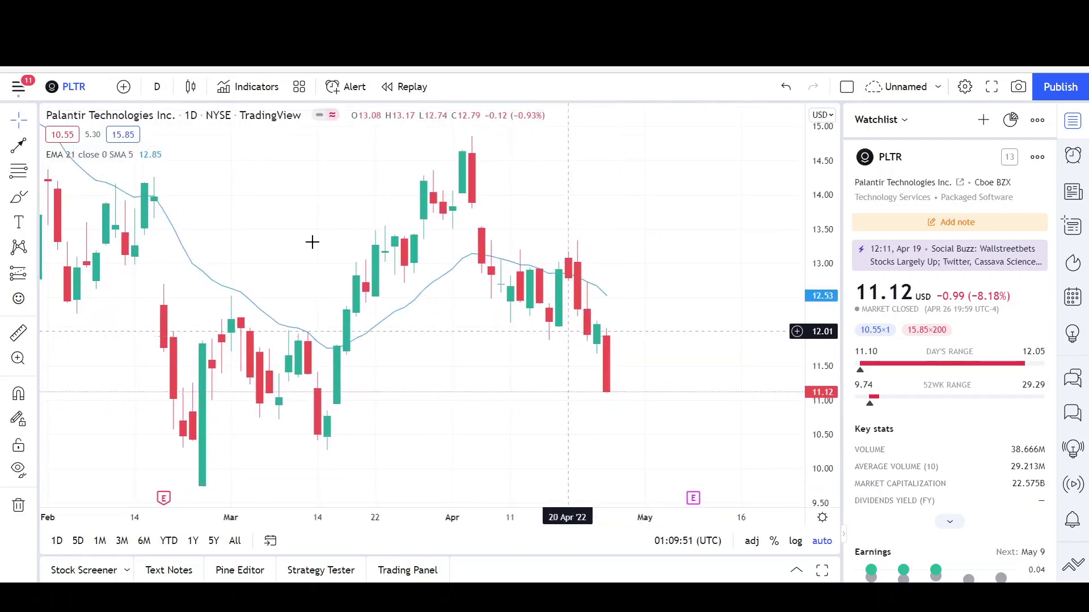
scroll(323, 236, "down", 2)
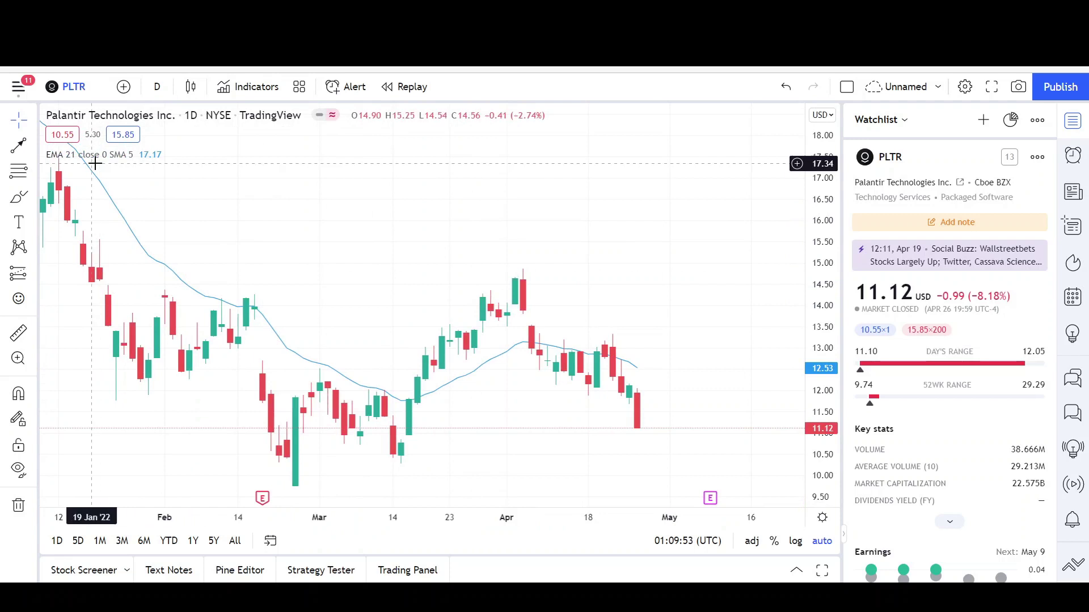
Step: Draw two black arrows pointing at the mid-April candles touching the EMA
left_click(18, 147)
left_click(669, 284)
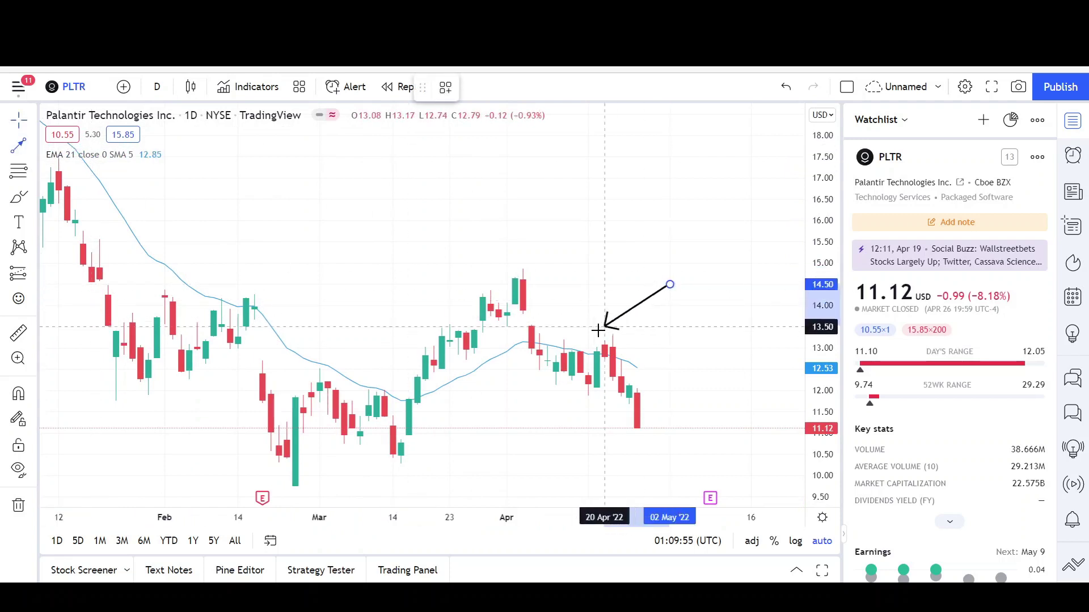
left_click(570, 345)
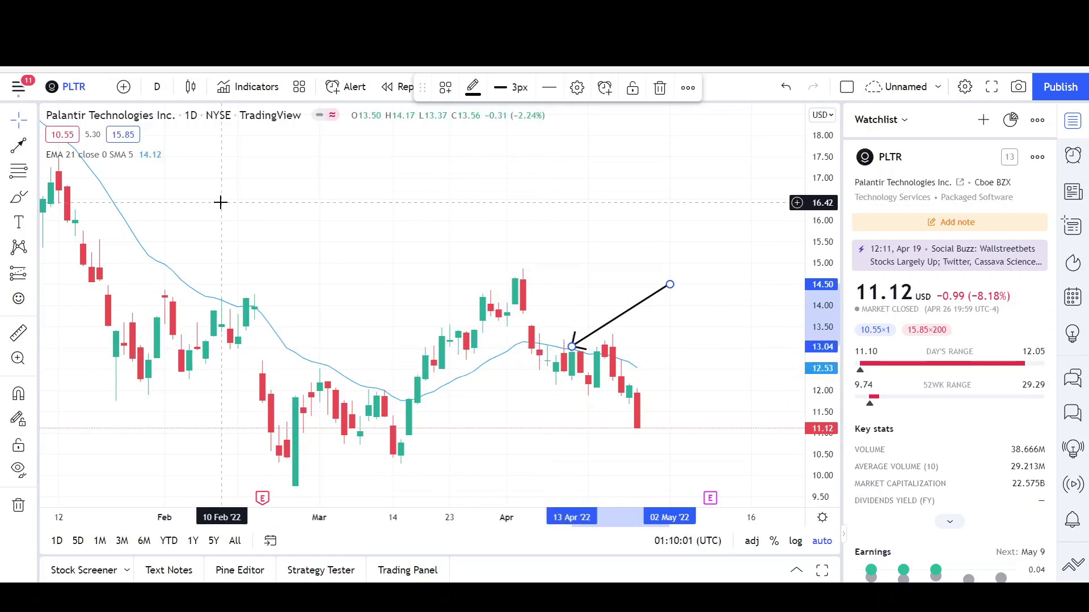
left_click(19, 147)
left_click(734, 305)
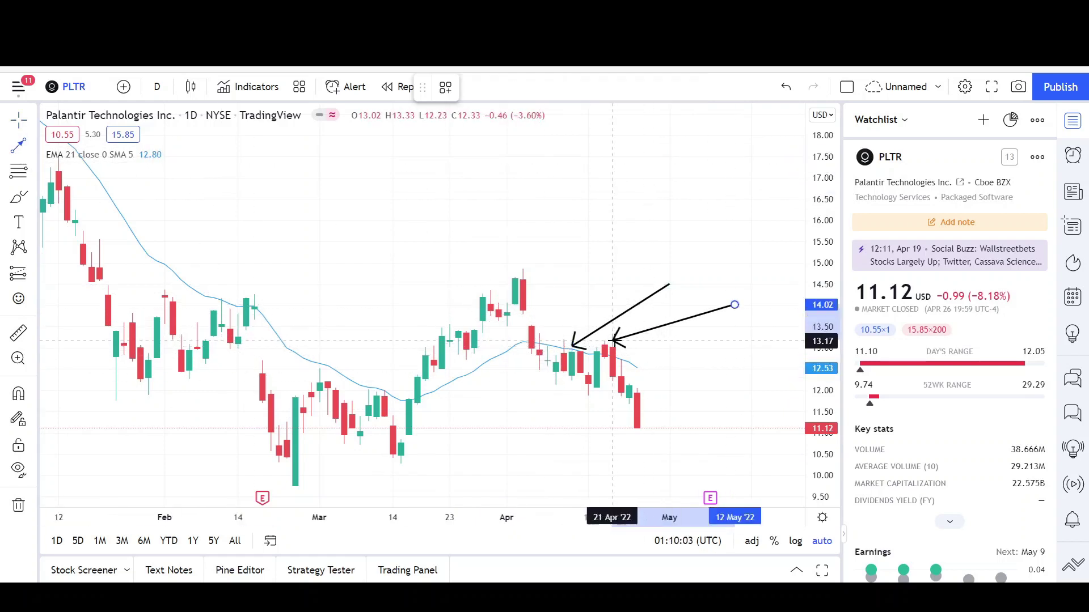
left_click(612, 342)
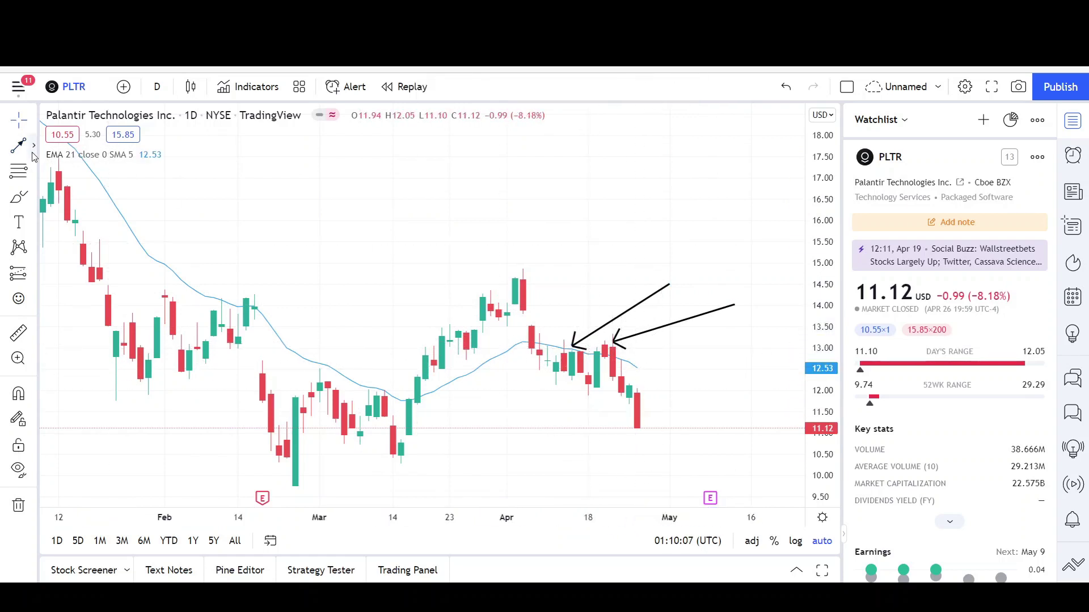
Step: Draw an orange parallel channel from the 05 Apr high to early May
left_click(33, 146)
left_click(91, 431)
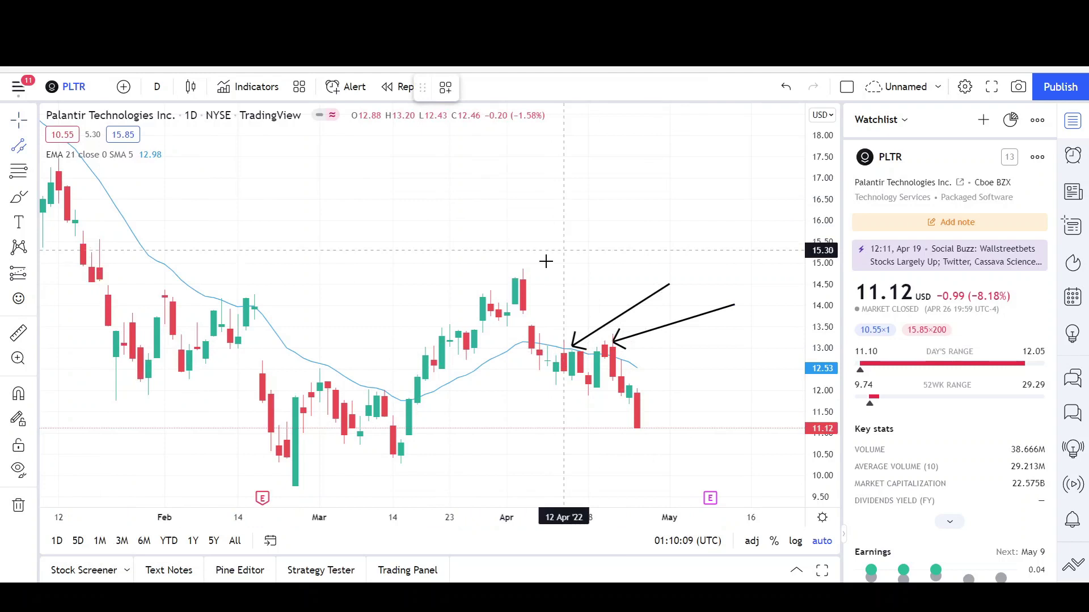
left_click(521, 269)
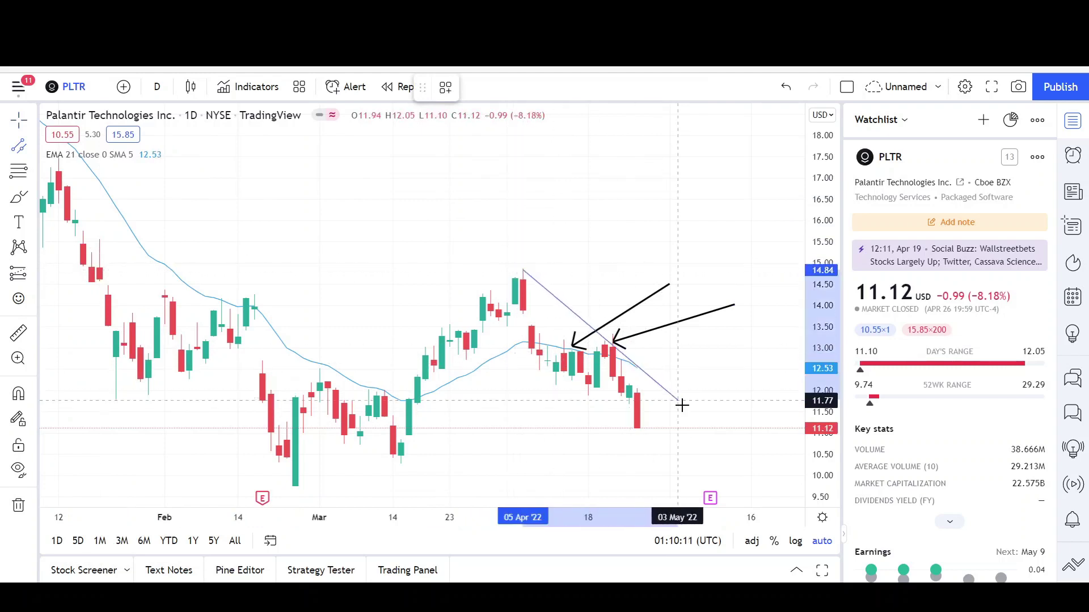
left_click(700, 419)
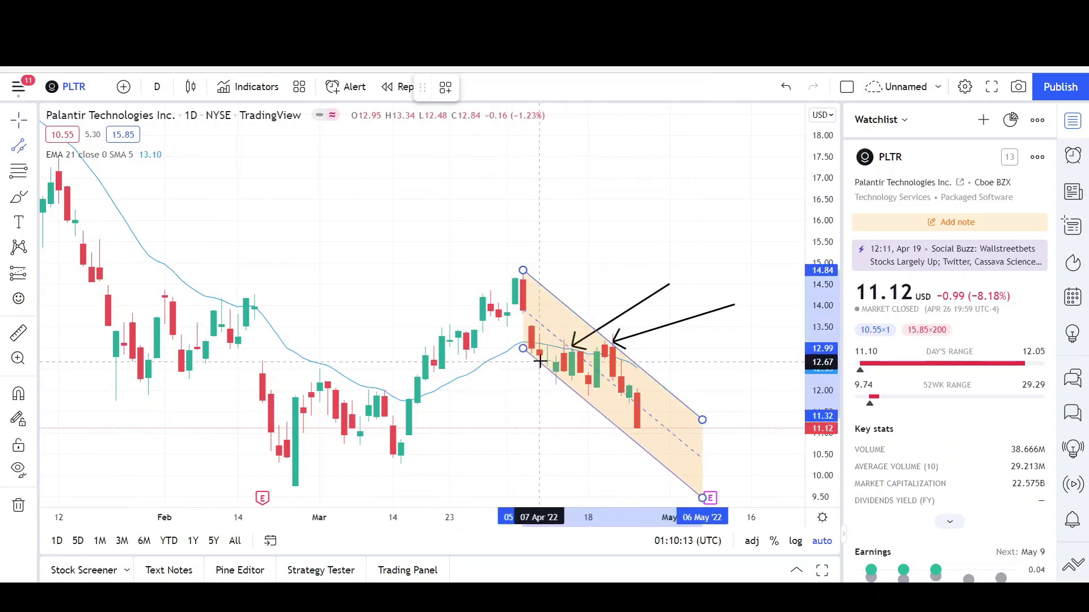
left_click(539, 359)
Step: Brush red circles on the mid-March lows and a red bounce-then-drop path
left_click(19, 196)
left_click_drag(397, 432, 400, 431)
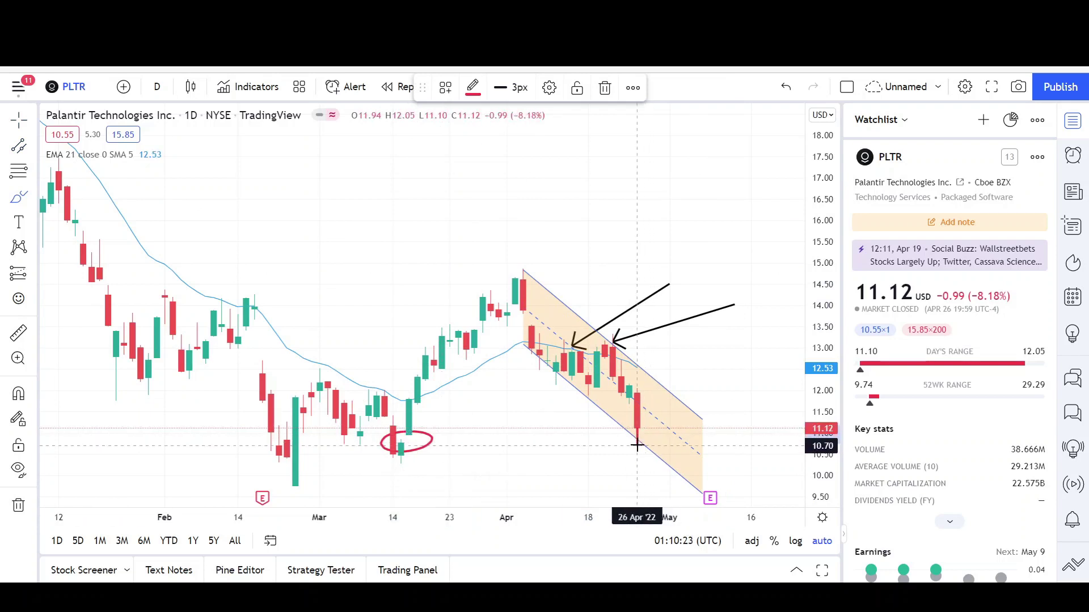
left_click_drag(638, 445, 675, 408)
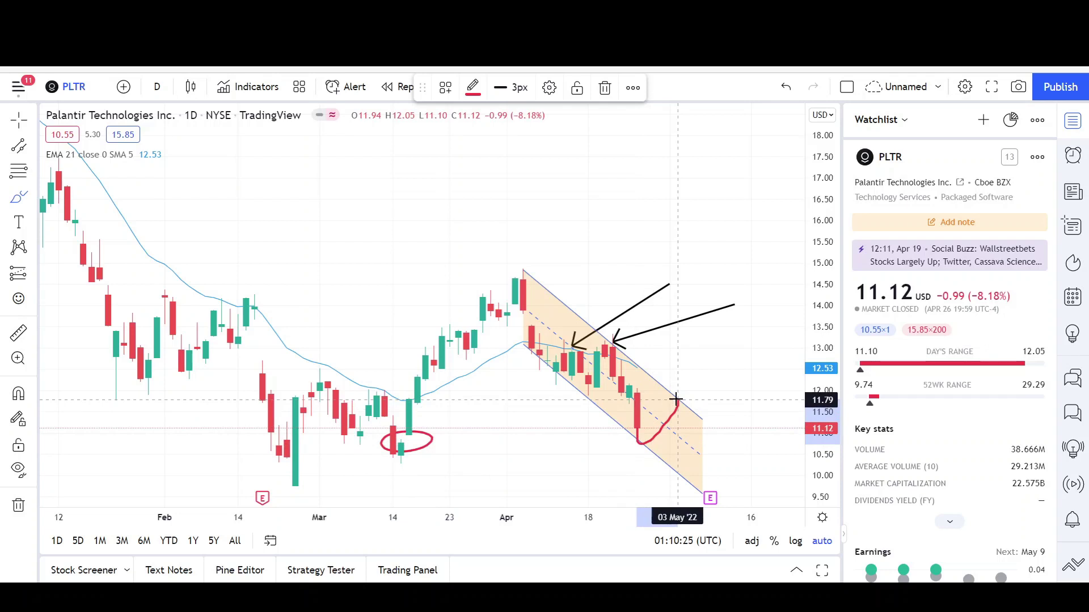
mouse_move(735, 343)
left_mouse_down()
mouse_move(685, 381)
mouse_move(682, 403)
mouse_move(712, 384)
mouse_move(682, 404)
mouse_move(711, 489)
left_mouse_up()
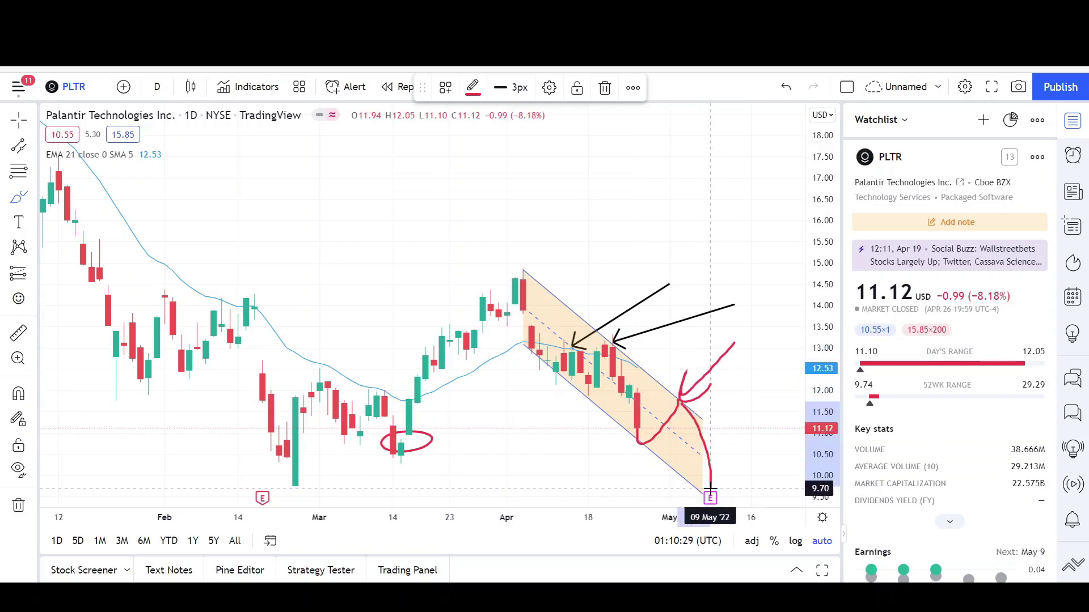
scroll(677, 470, "down", 3)
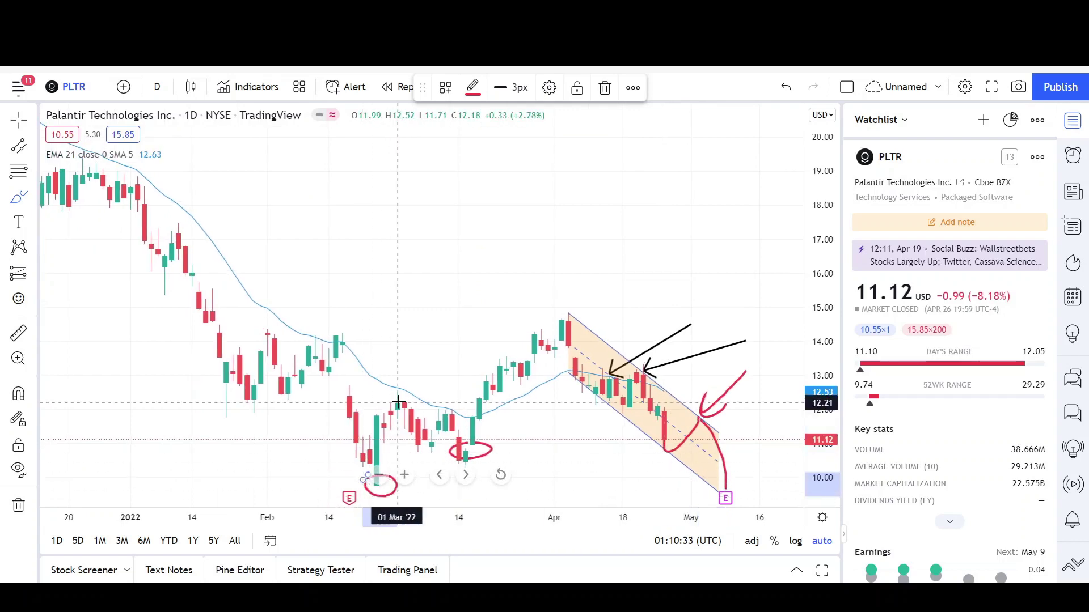
scroll(399, 401, "down", 2)
scroll(530, 371, "down", 3)
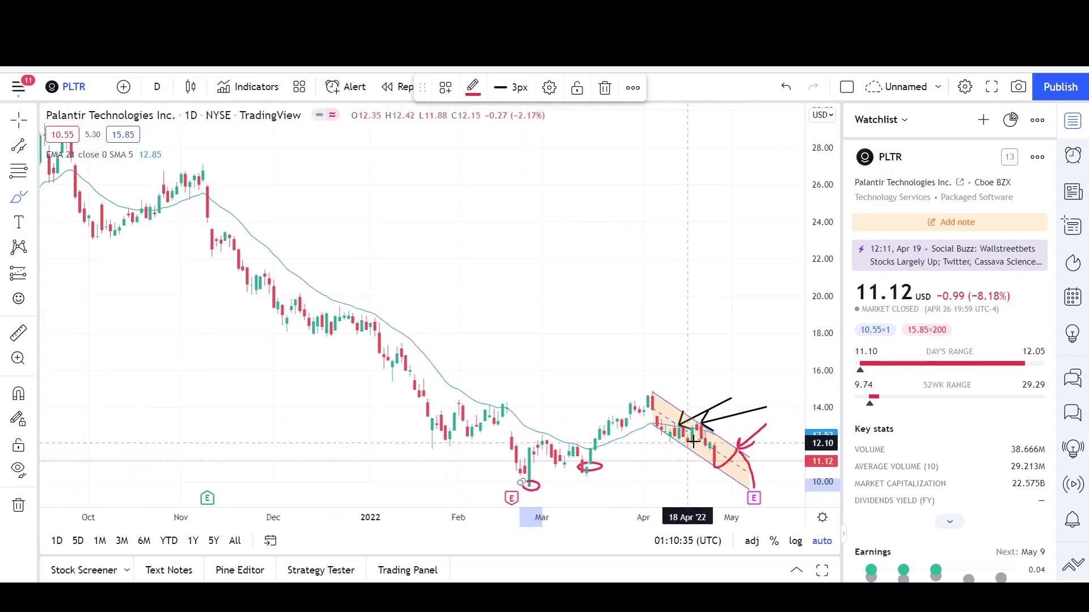
Step: Draw a wide parallel channel from the 09 Nov '21 drop down to April
left_click(17, 149)
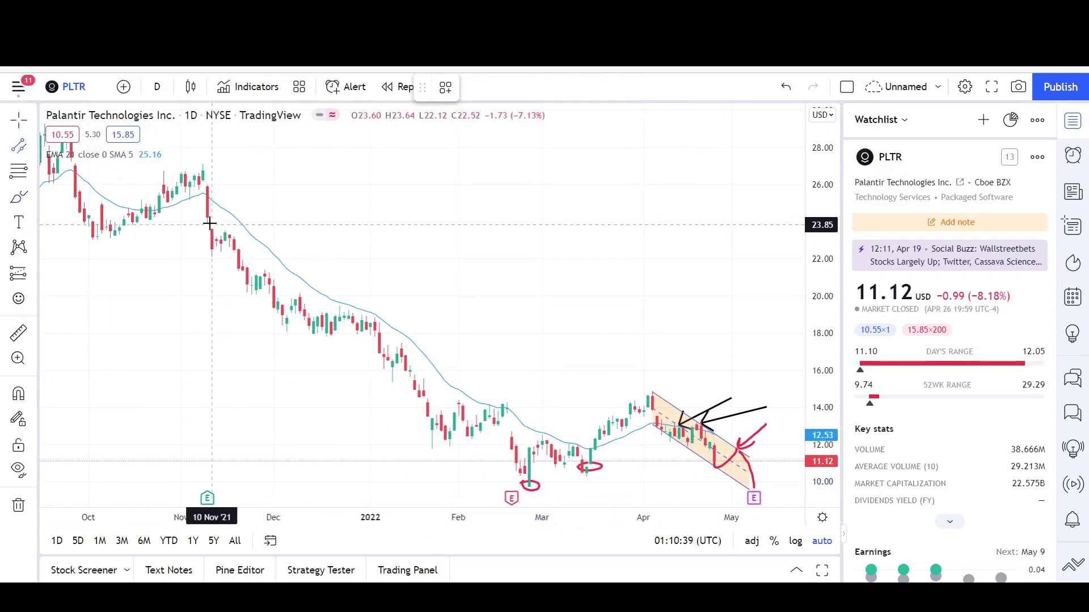
mouse_move(208, 220)
left_mouse_down()
mouse_move(546, 389)
mouse_move(669, 496)
mouse_move(661, 503)
left_mouse_up()
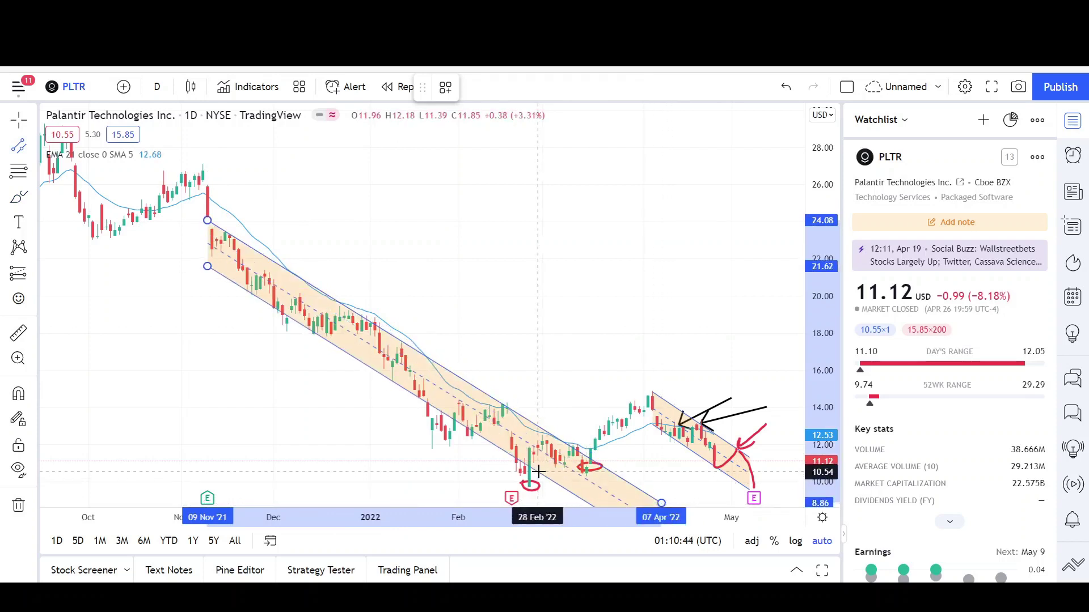
left_click(452, 442)
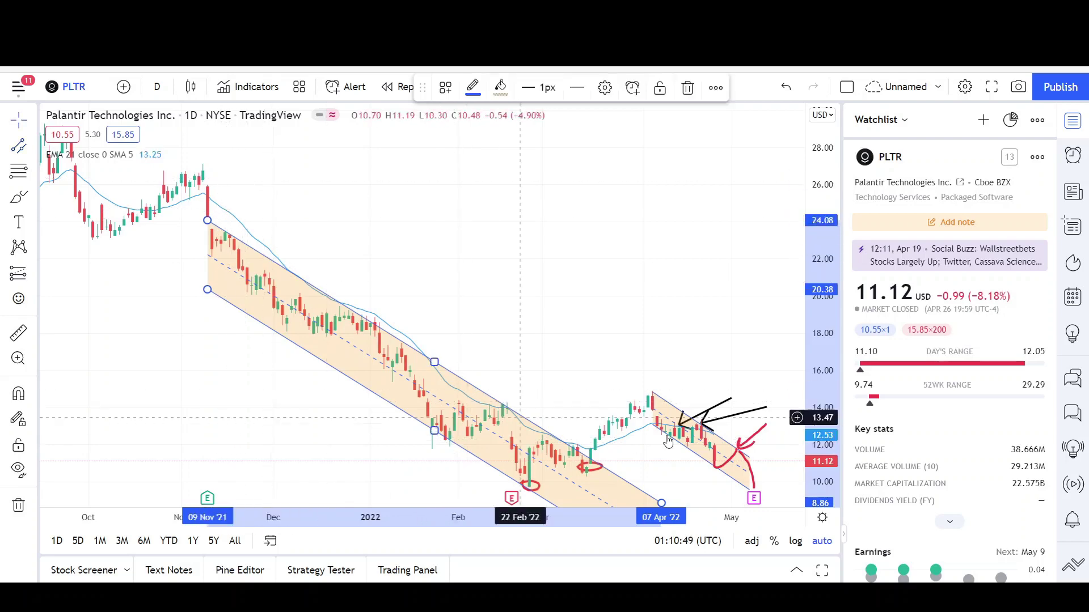
scroll(749, 462, "up", 2)
scroll(748, 462, "up", 2)
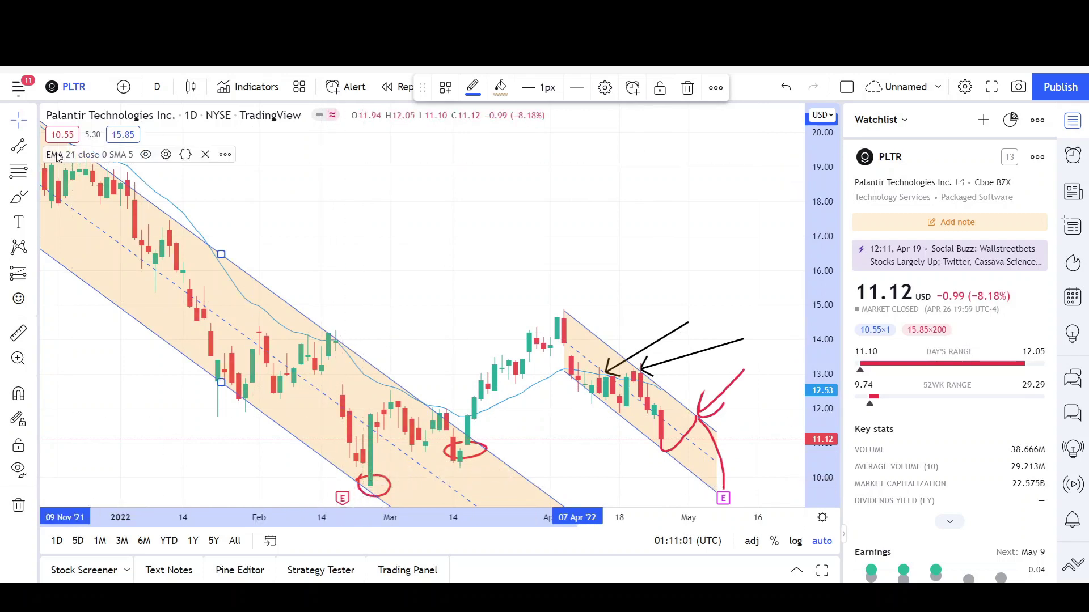
Step: Place a black horizontal support line at the 9.74 February 2022 low
left_click(33, 146)
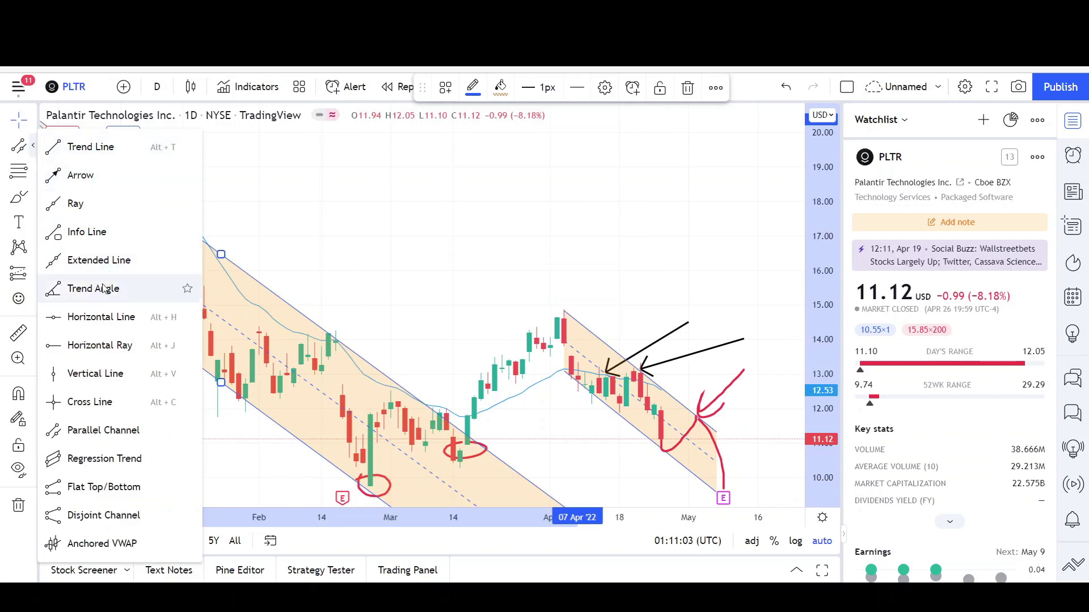
left_click(99, 315)
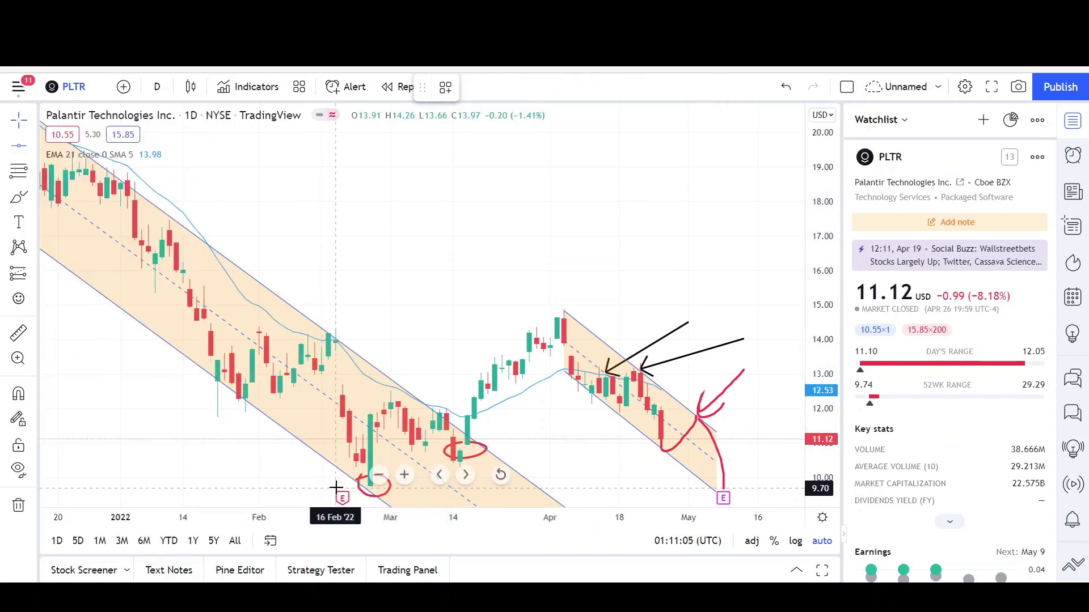
left_click(336, 486)
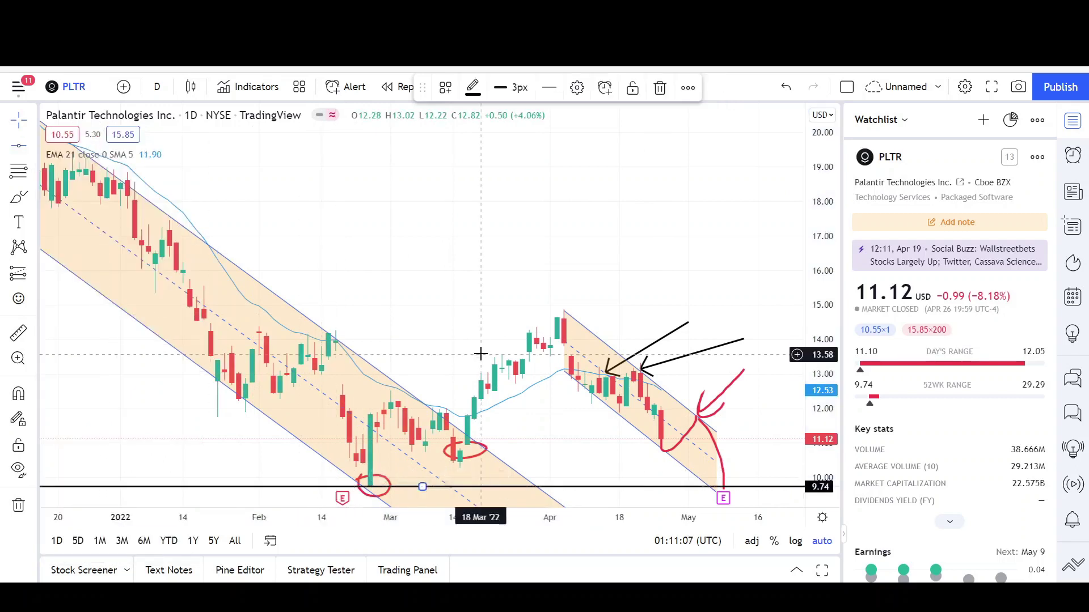
scroll(604, 411, "down", 3)
scroll(604, 412, "down", 2)
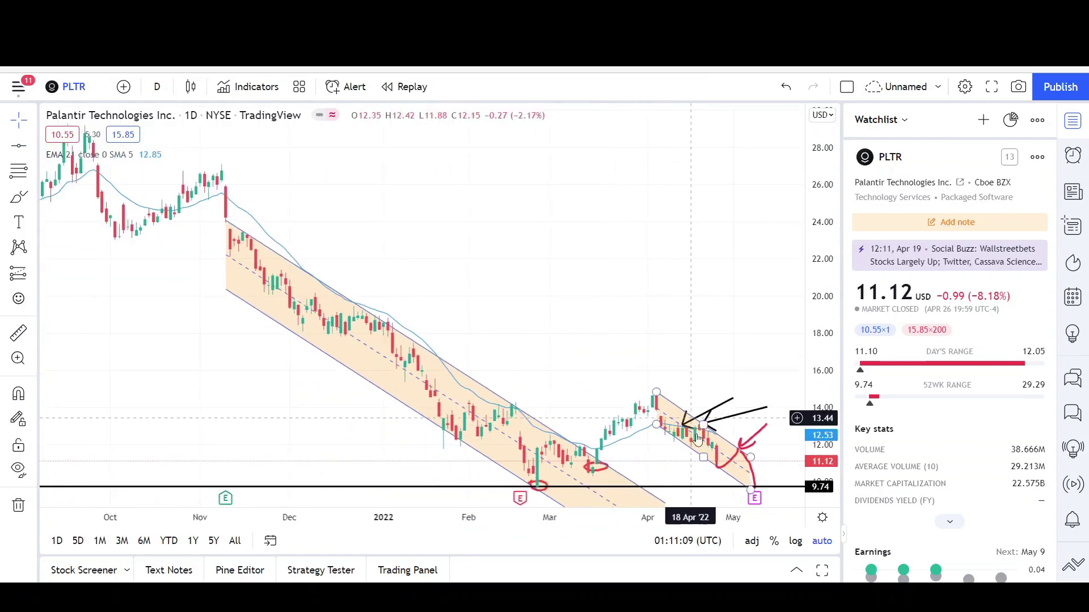
scroll(696, 438, "up", 4)
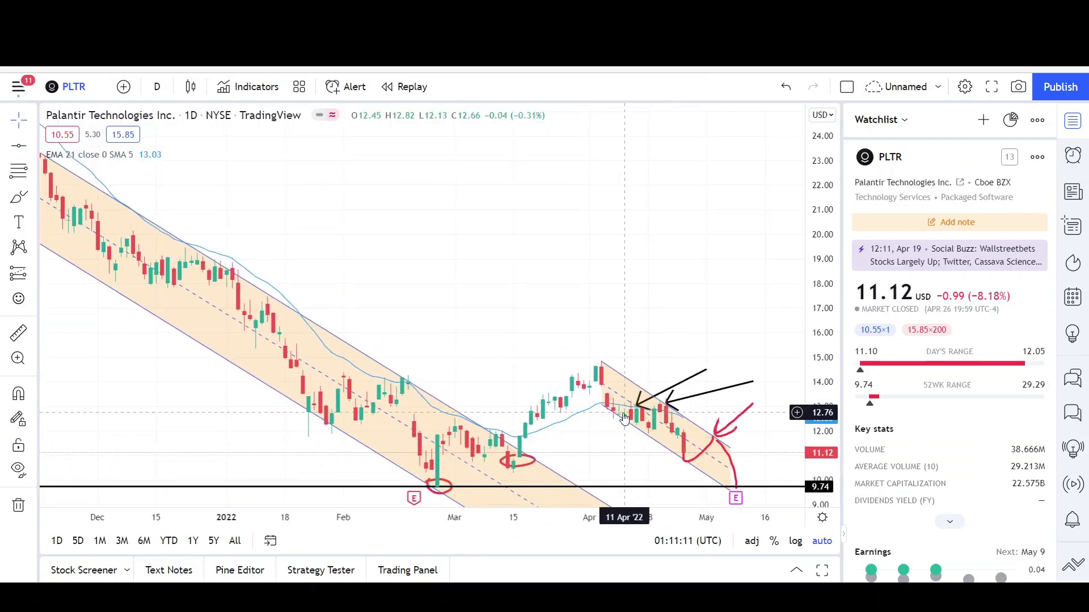
scroll(535, 340, "down", 5)
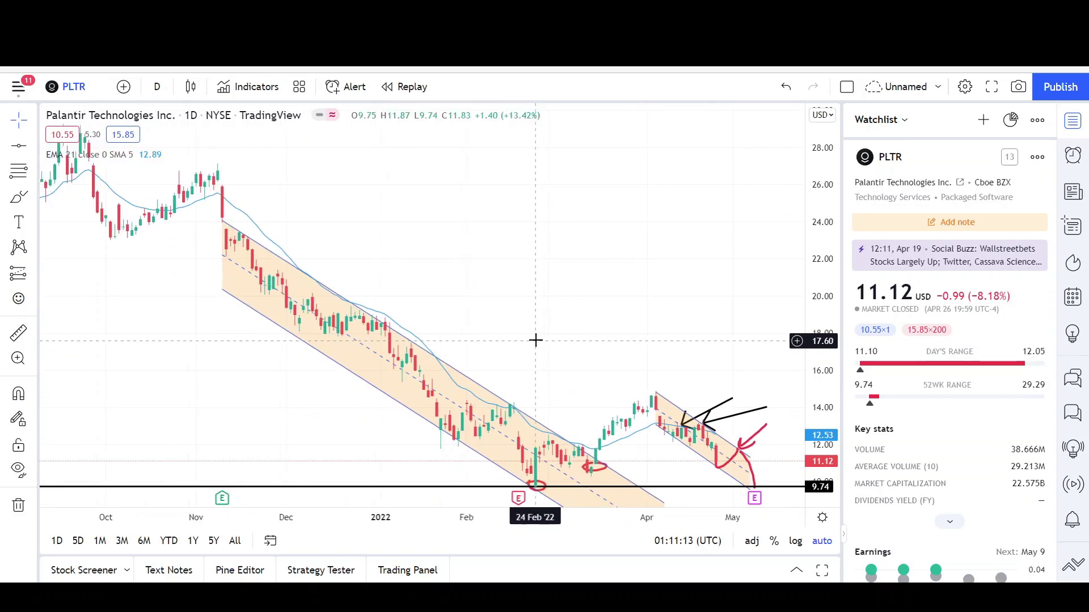
left_click(34, 145)
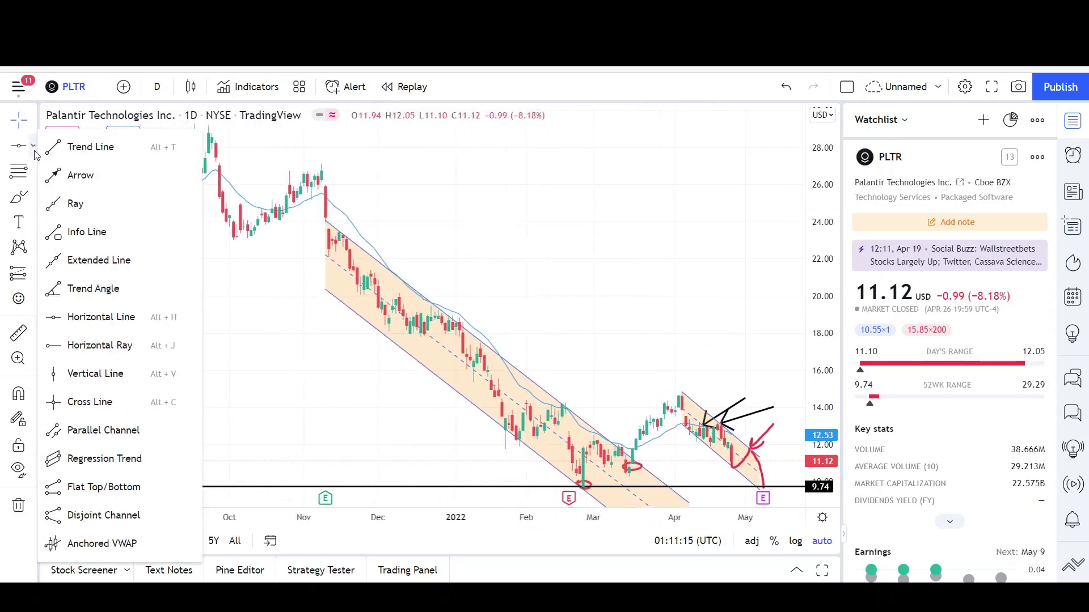
Step: Draw a black arrow from the November high down to the February lows
left_click(102, 175)
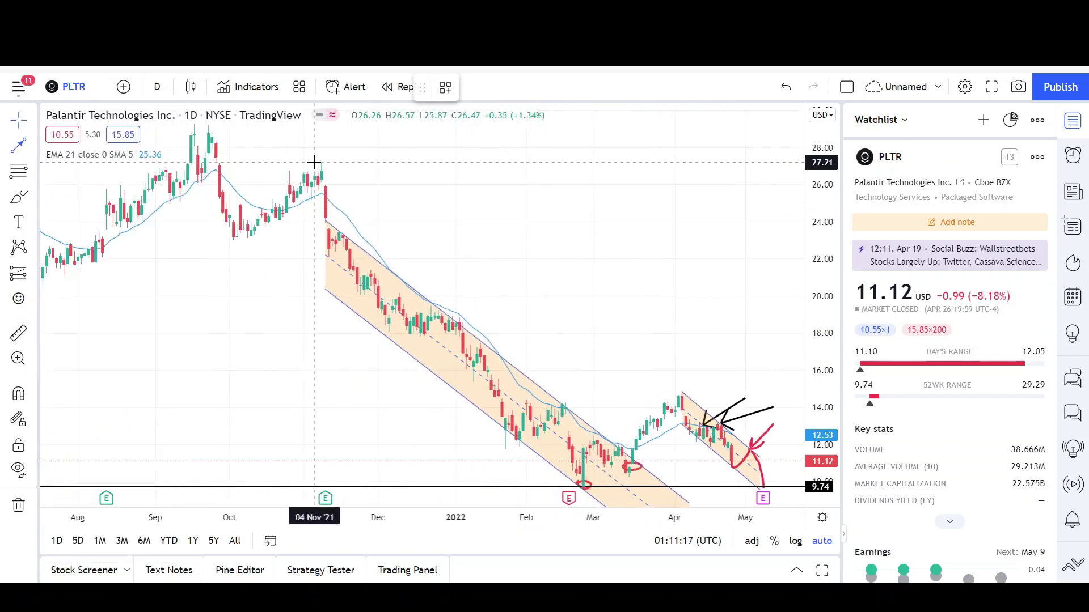
mouse_move(315, 164)
left_mouse_down()
mouse_move(376, 310)
mouse_move(424, 323)
mouse_move(420, 337)
left_mouse_up()
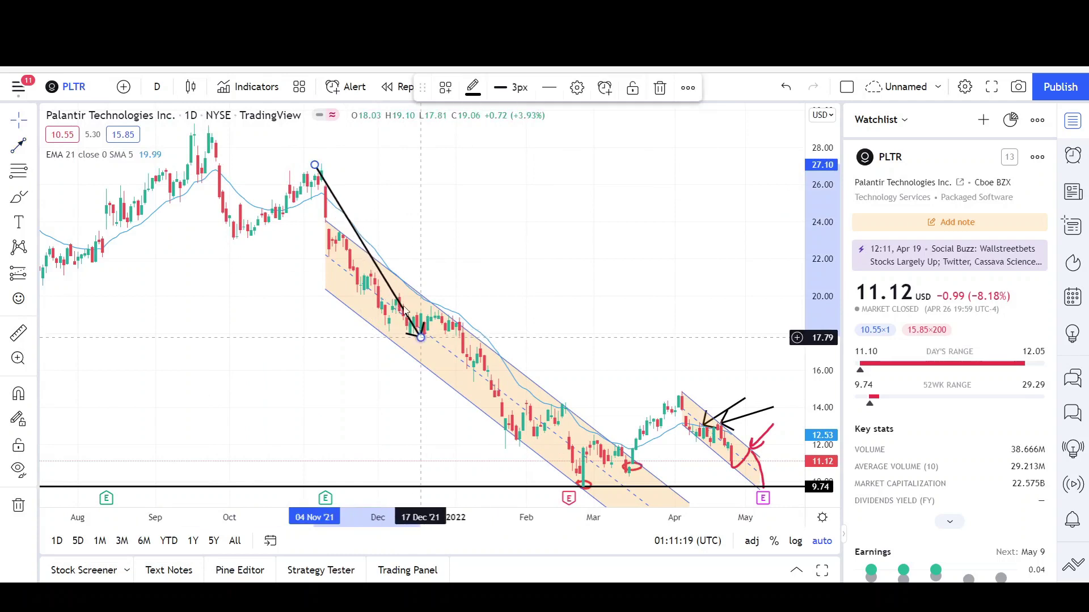
left_click_drag(343, 215, 460, 357)
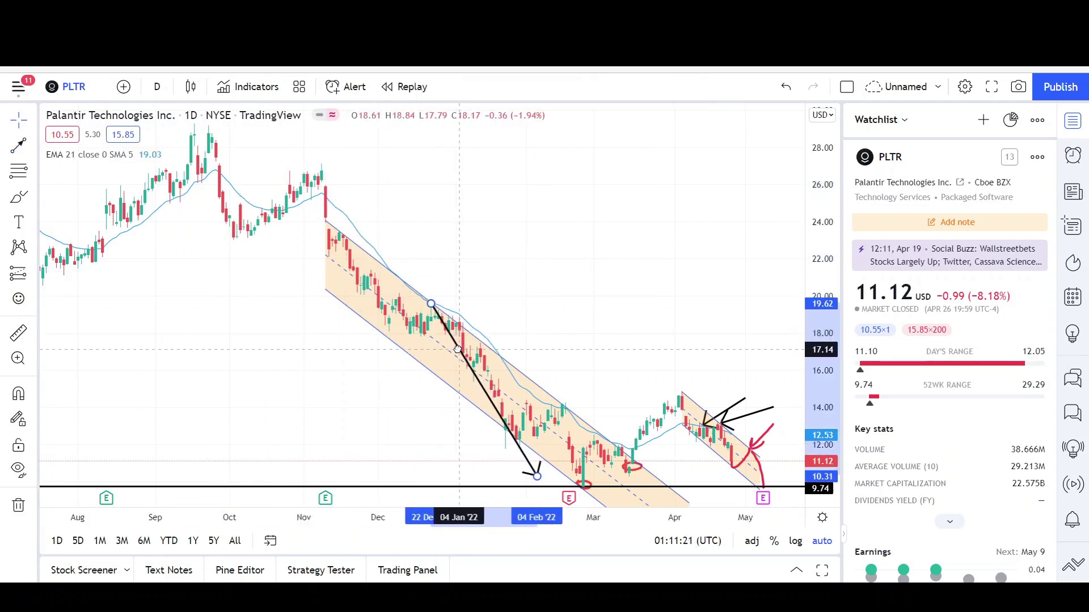
left_click(417, 369)
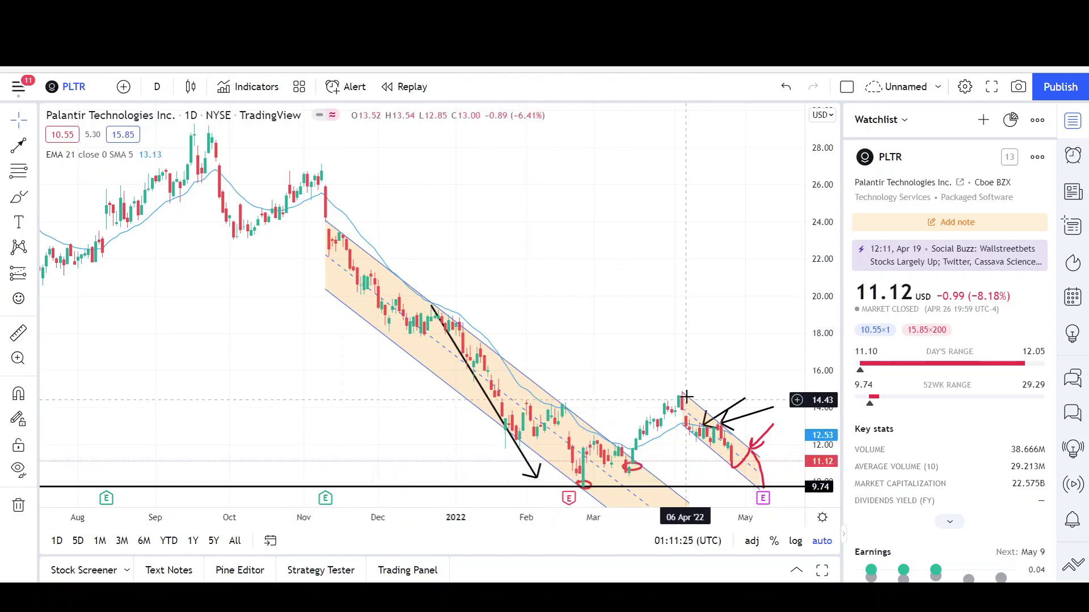
scroll(267, 229, "down", 2)
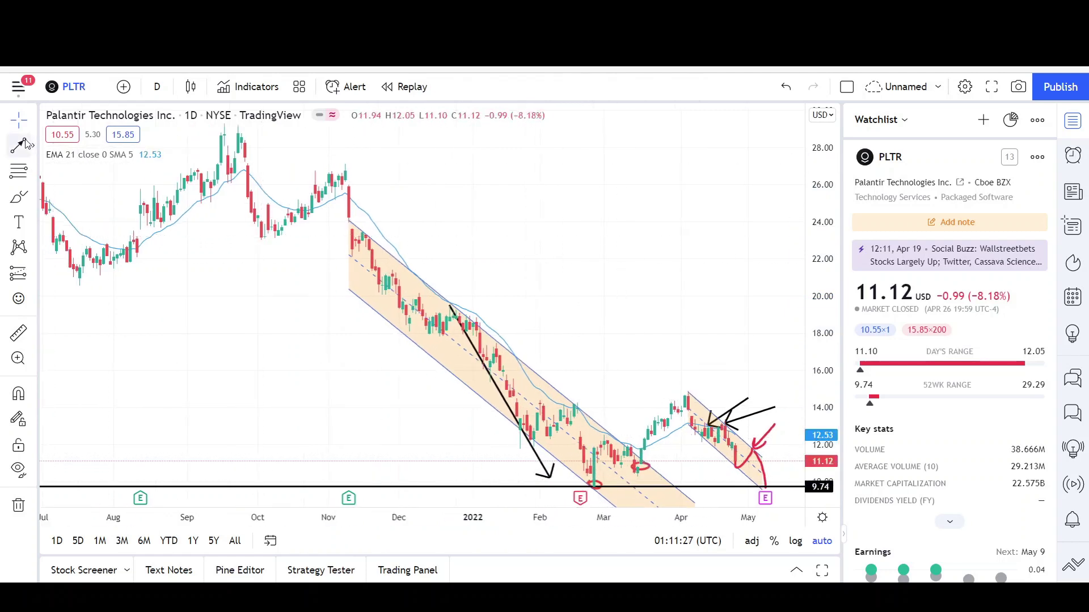
Step: Draw a second black arrow from the September high down into the channel
left_click(215, 123)
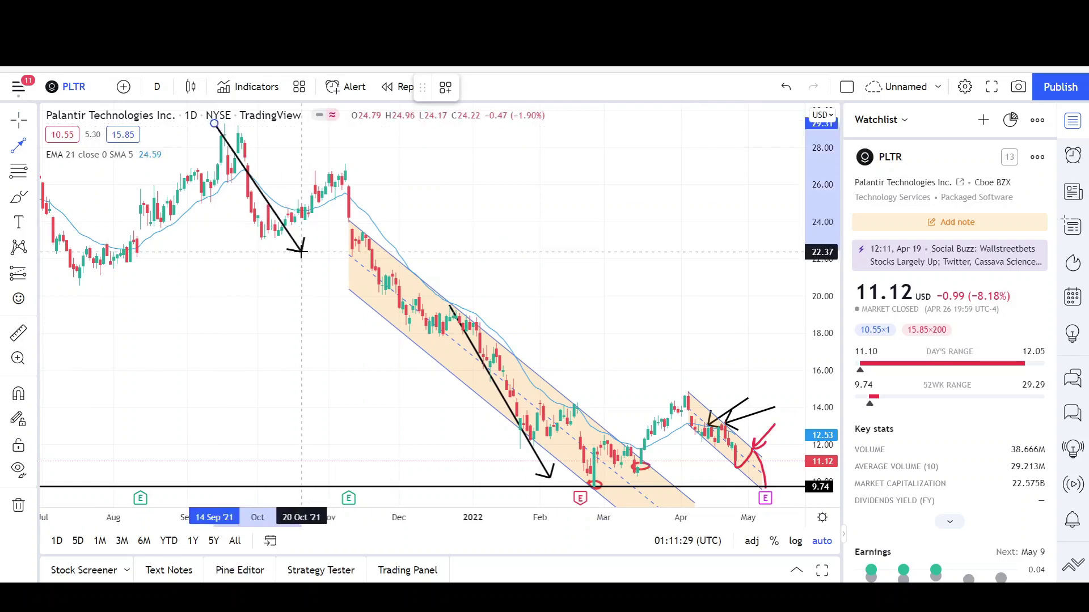
left_click(430, 336)
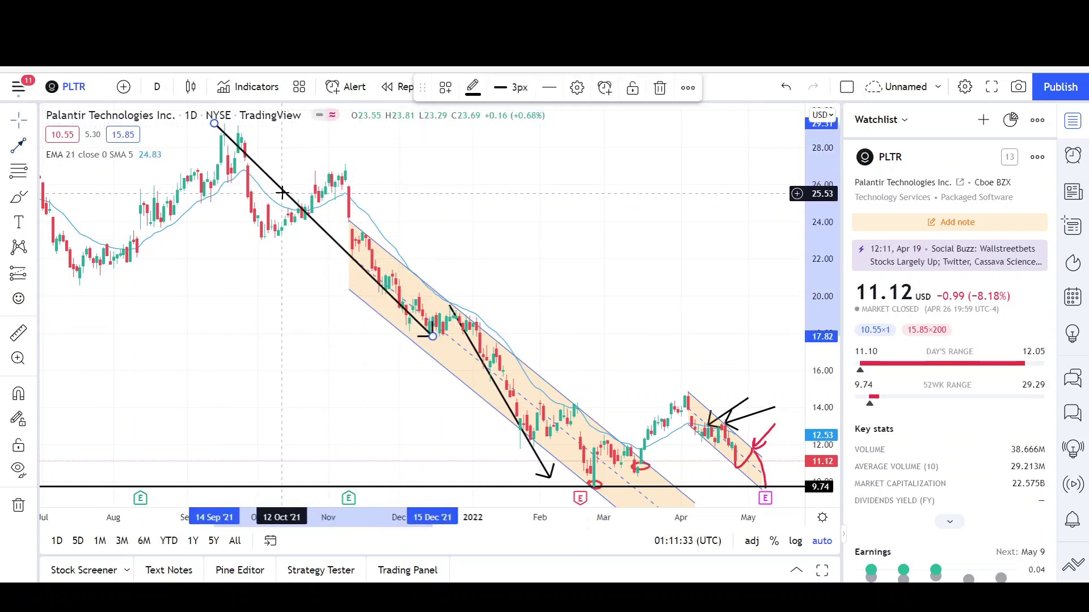
mouse_move(284, 197)
left_mouse_down()
mouse_move(448, 309)
mouse_move(521, 376)
left_mouse_up()
scroll(573, 336, "down", 3)
scroll(576, 340, "down", 3)
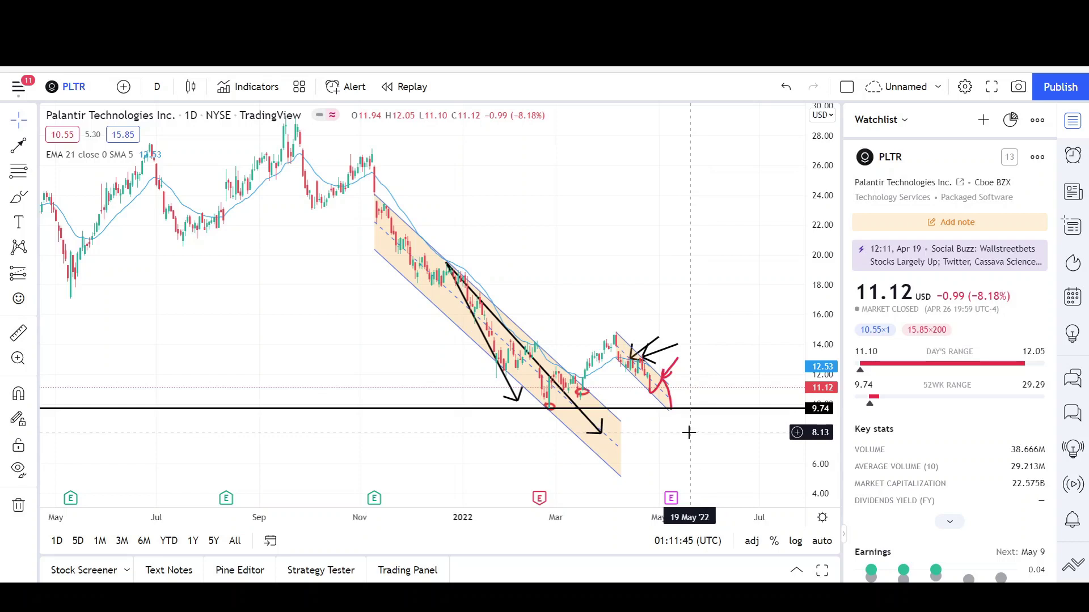
Step: Add a second horizontal support line at 8.03 below the 9.74 line
left_click(35, 148)
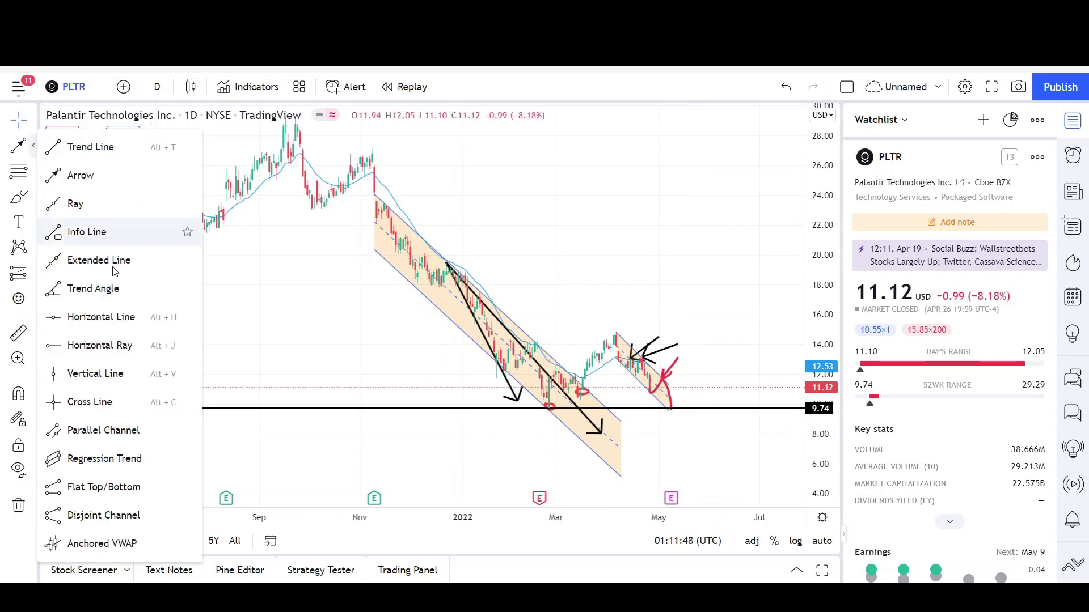
left_click(106, 315)
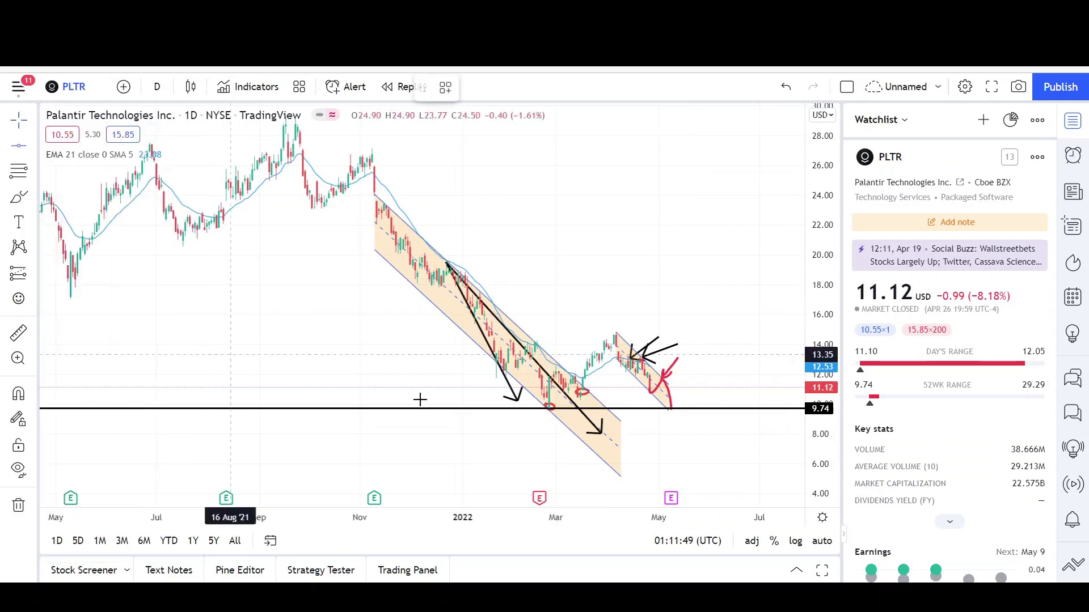
left_click(590, 433)
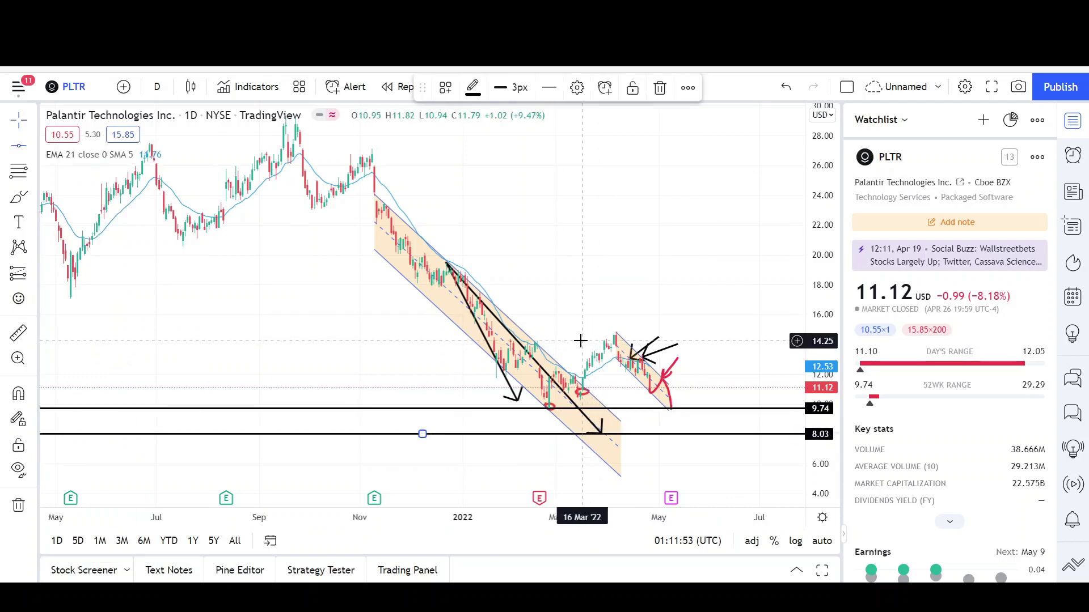
scroll(585, 350, "down", 2)
scroll(586, 350, "down", 3)
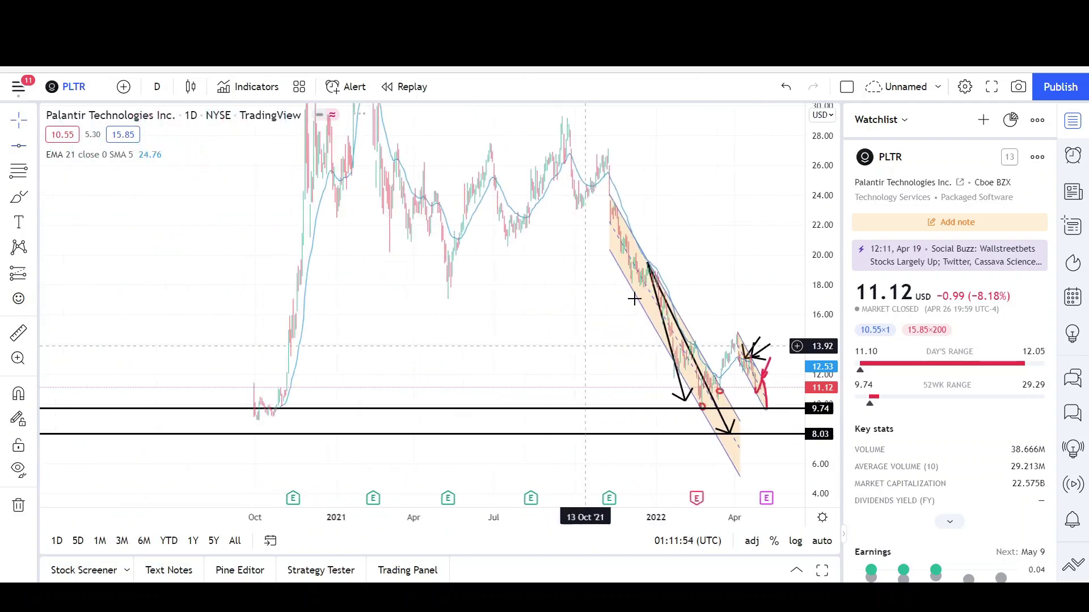
Step: Zoom and scroll the chart to review the support lines and channels
scroll(720, 253, "up", 2)
scroll(720, 255, "up", 1)
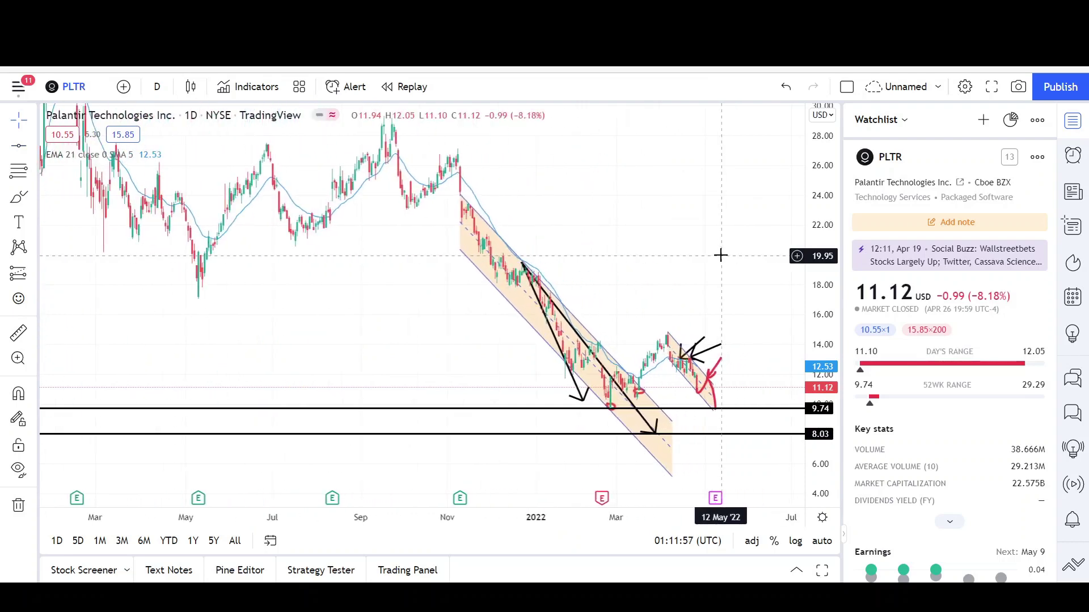
scroll(720, 254, "up", 2)
scroll(619, 371, "up", 2)
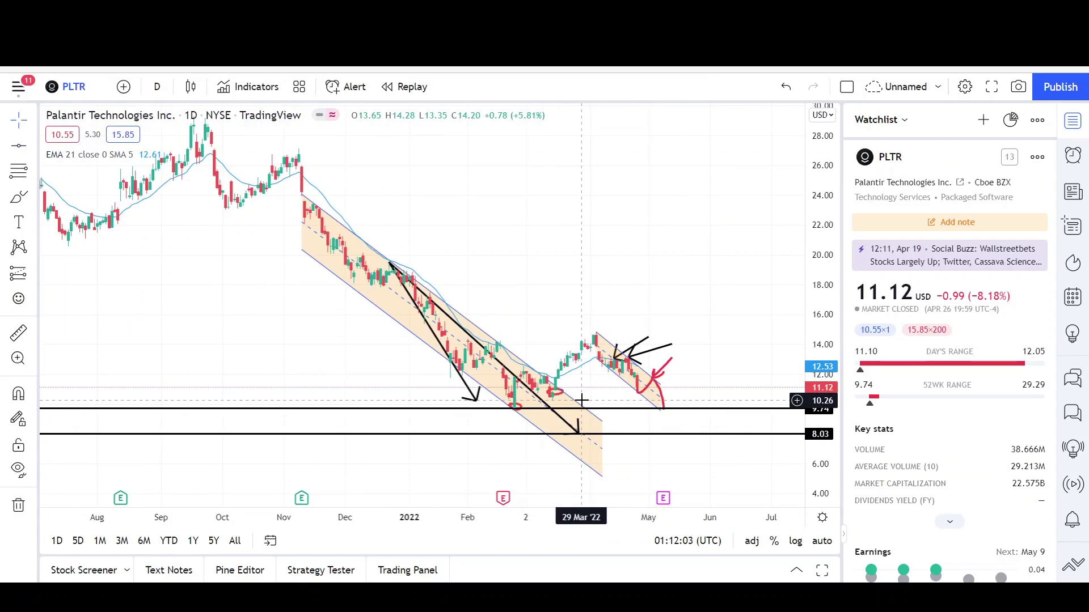
scroll(581, 400, "down", 3)
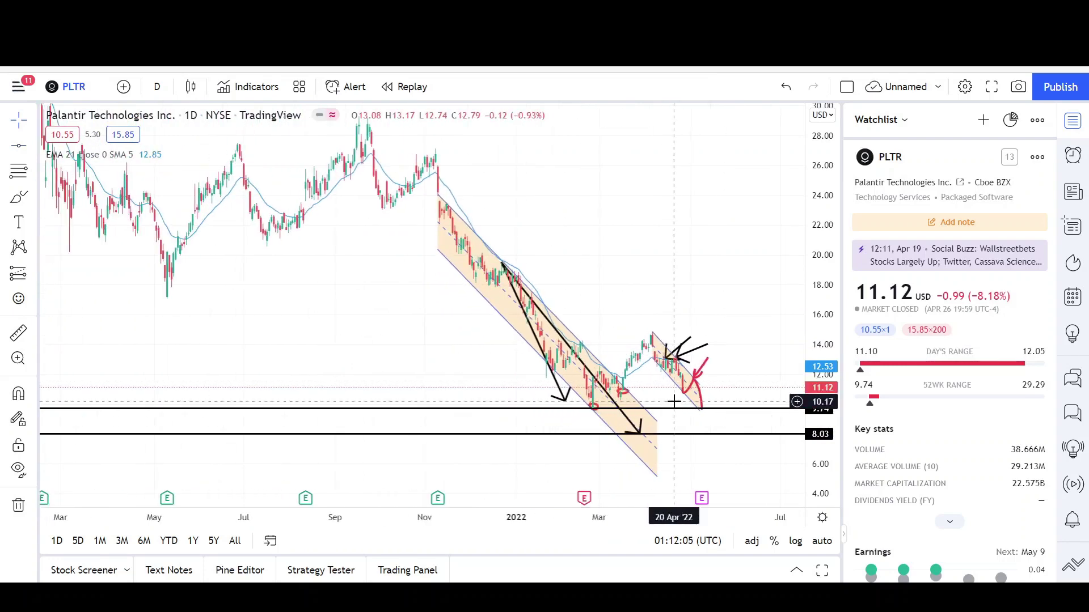
scroll(673, 401, "down", 2)
scroll(673, 401, "down", 2)
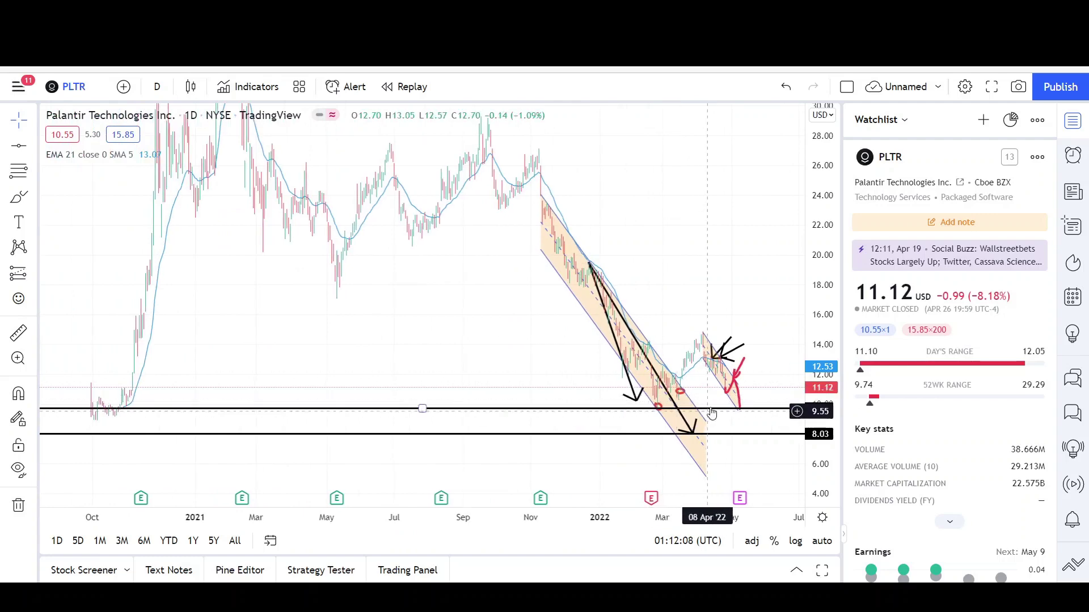
scroll(705, 418, "up", 5)
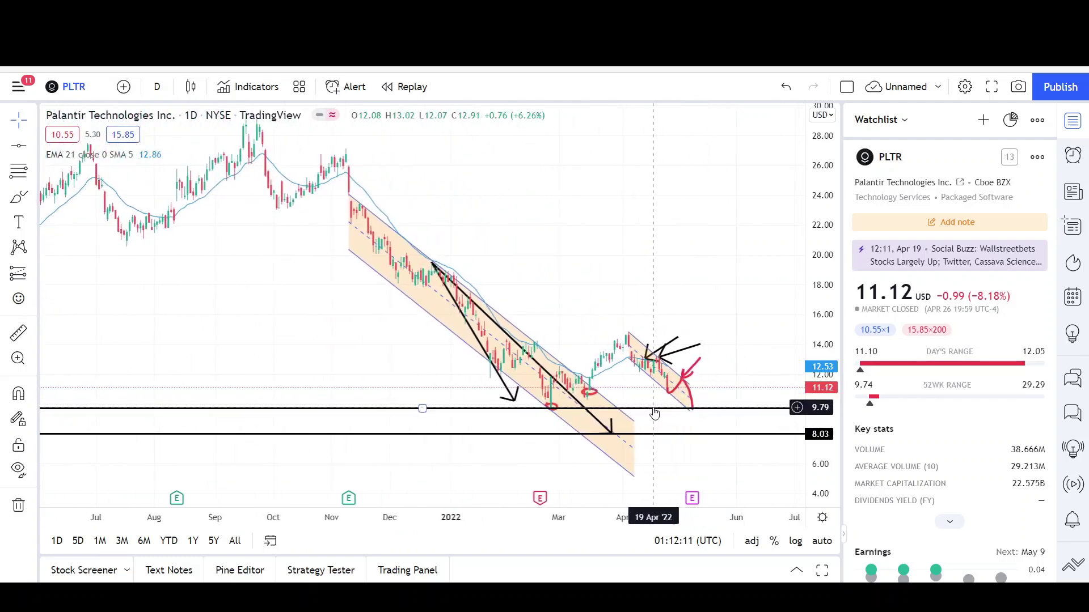
scroll(652, 437, "down", 5)
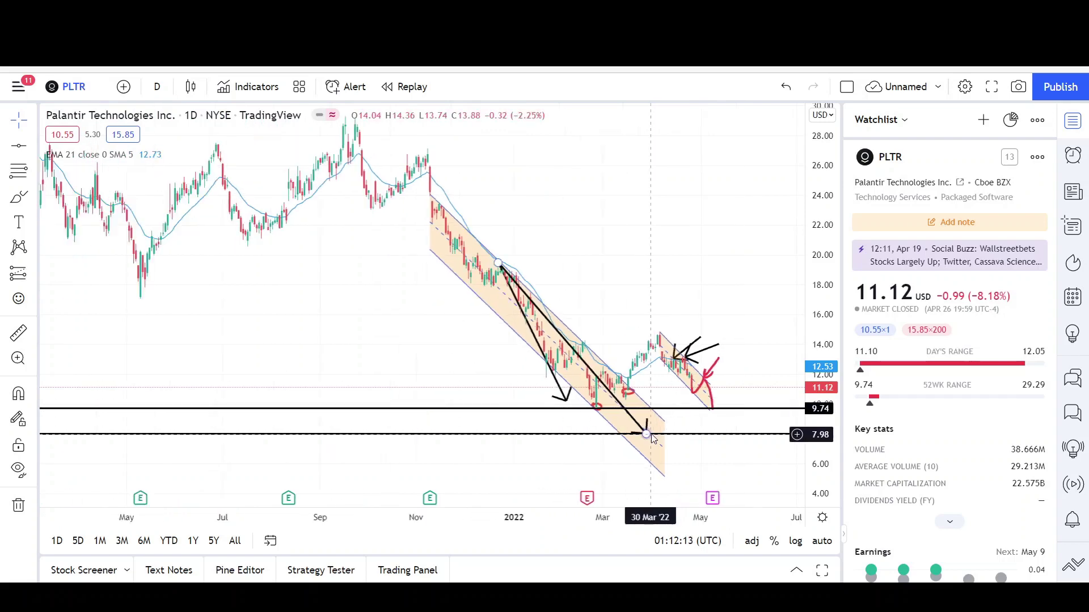
scroll(426, 378, "left", 10)
scroll(512, 343, "up", 3)
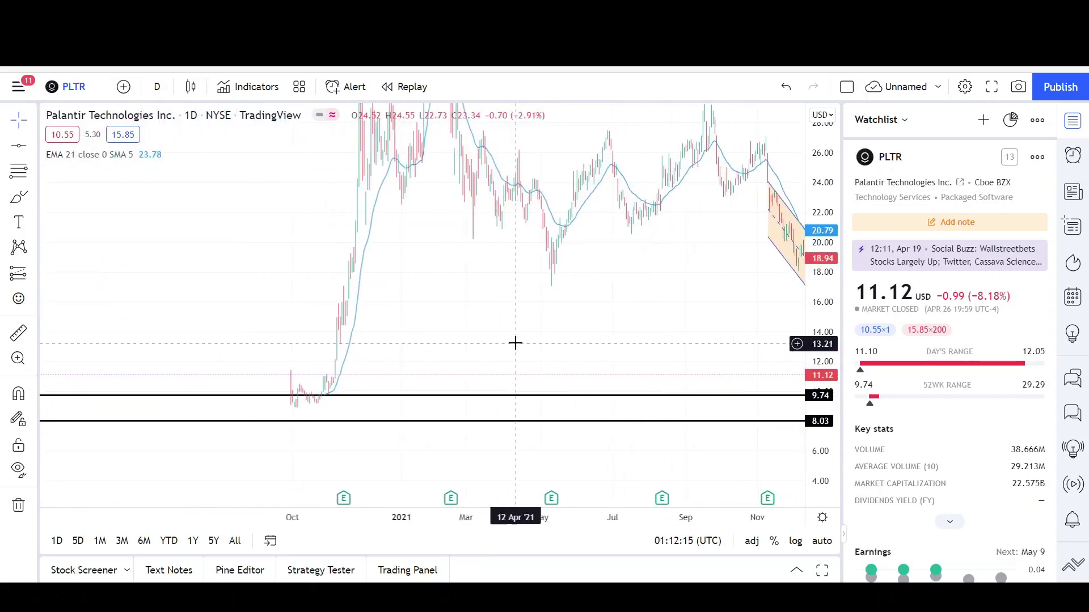
left_click(19, 198)
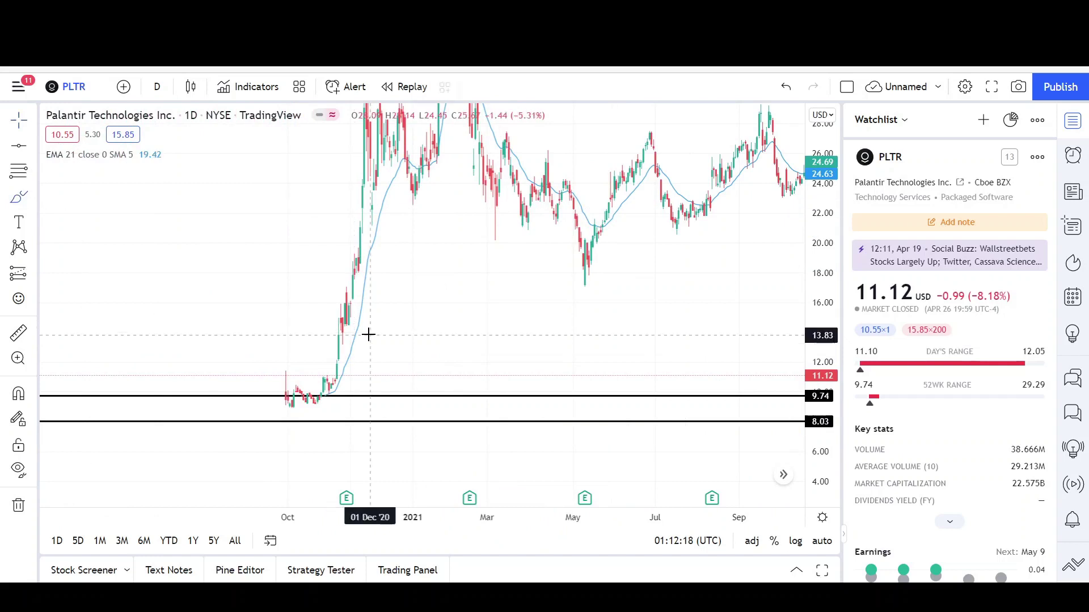
left_click_drag(313, 361, 327, 355)
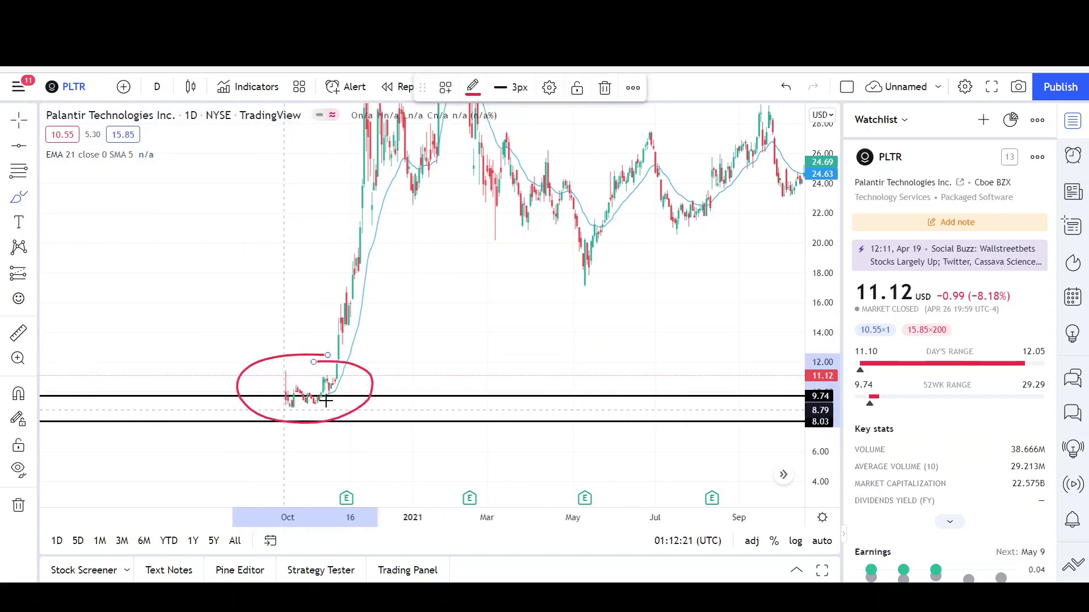
left_click_drag(326, 401, 489, 357)
left_click(17, 135)
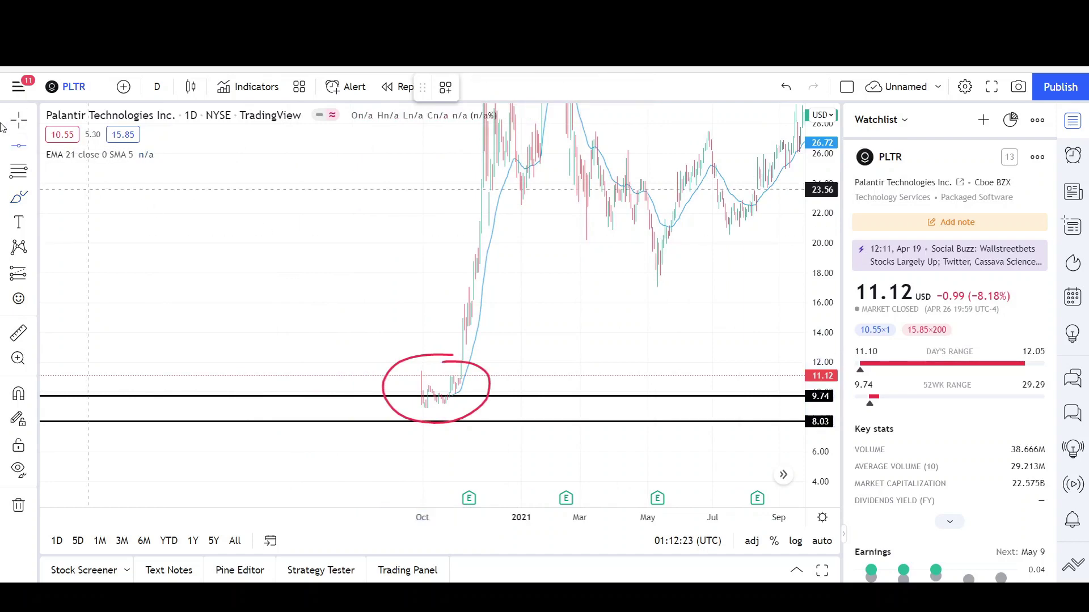
scroll(437, 352, "up", 4)
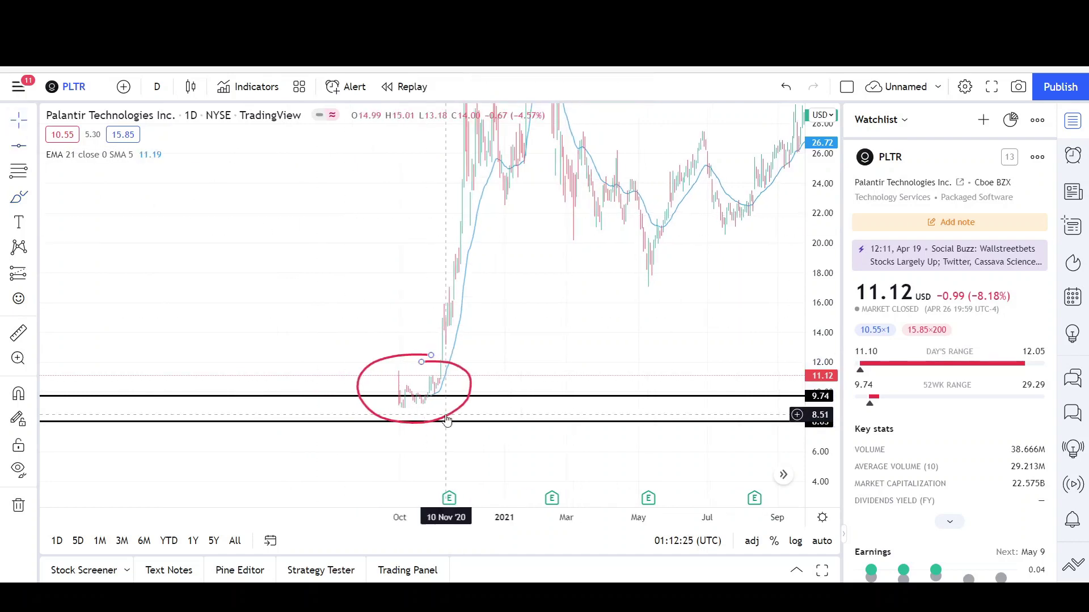
left_click_drag(614, 369, 389, 357)
left_click_drag(641, 357, 444, 346)
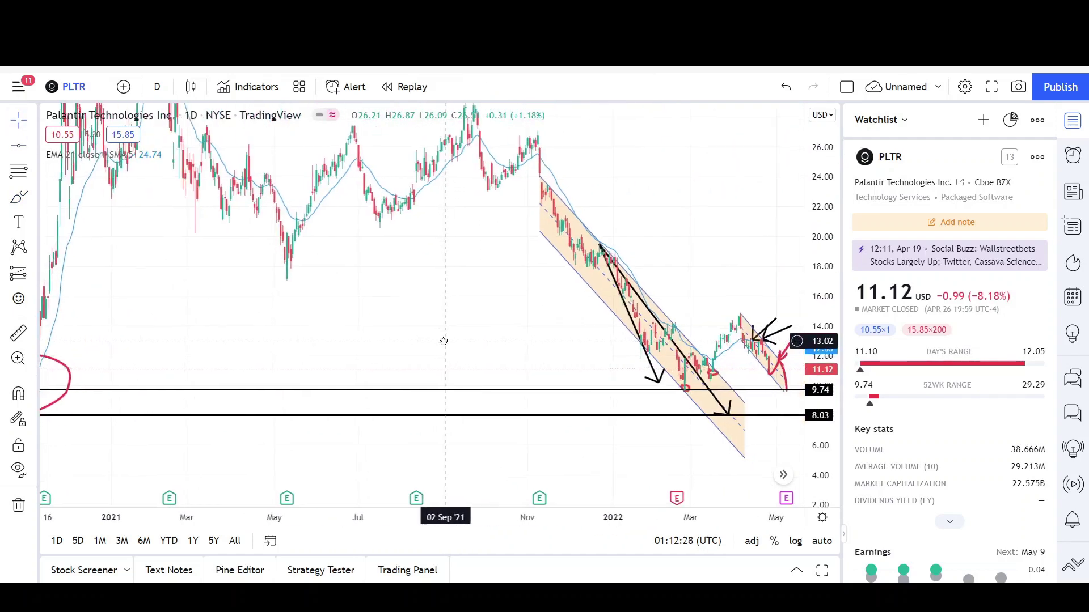
scroll(738, 280, "down", 4)
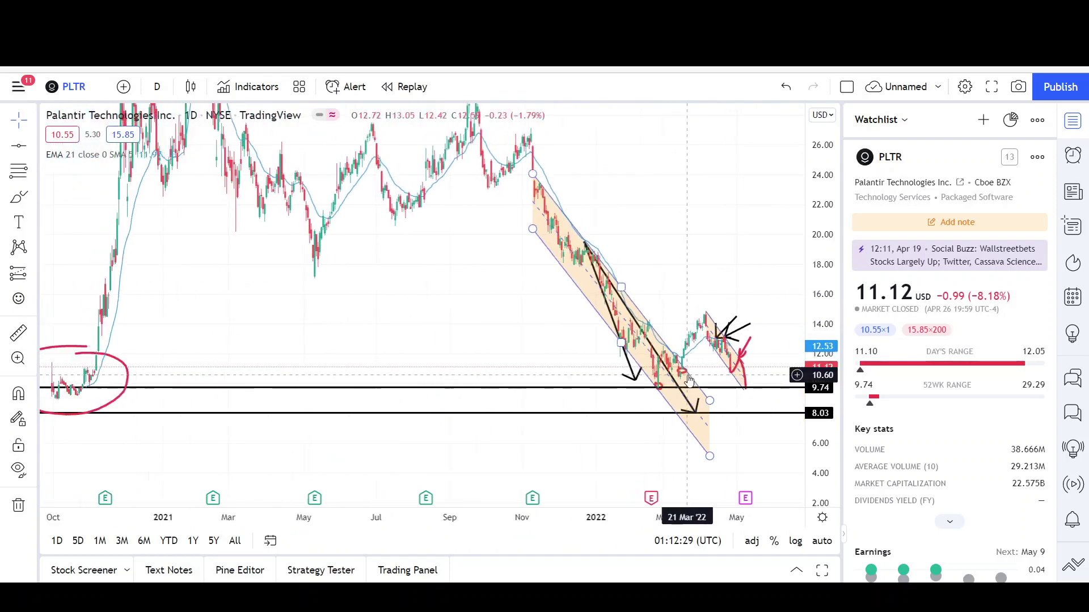
left_click_drag(722, 289, 617, 386)
scroll(323, 335, "left", 5)
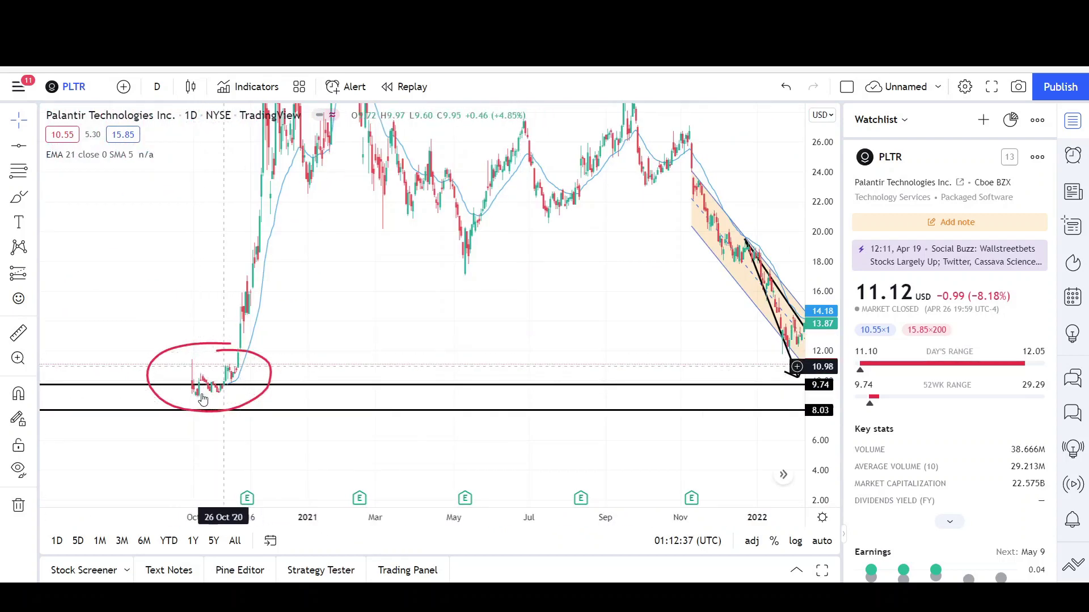
scroll(567, 355, "right", 3)
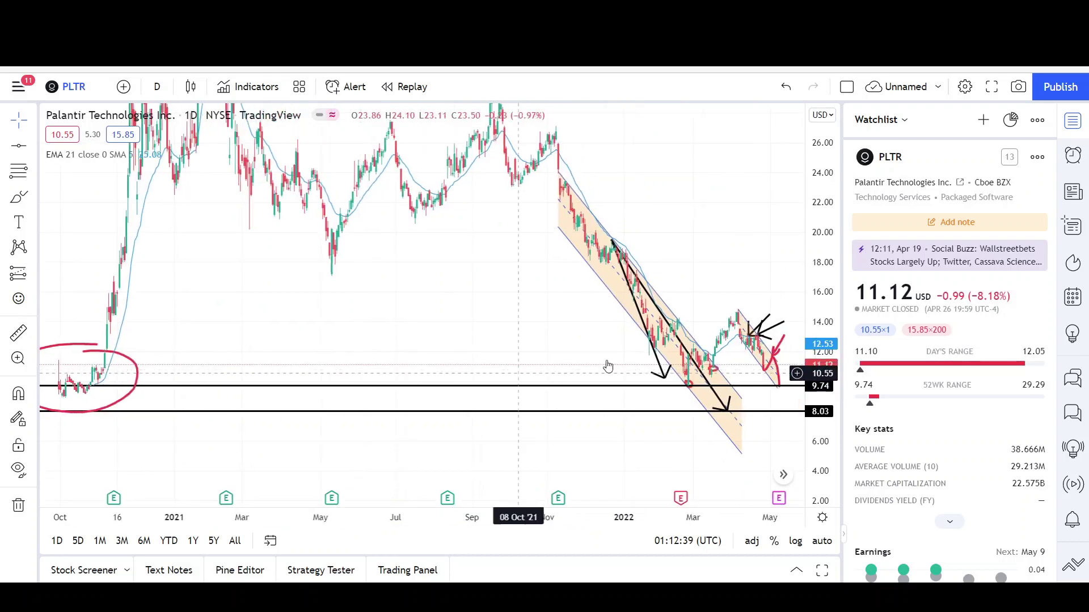
scroll(205, 374, "down", 1)
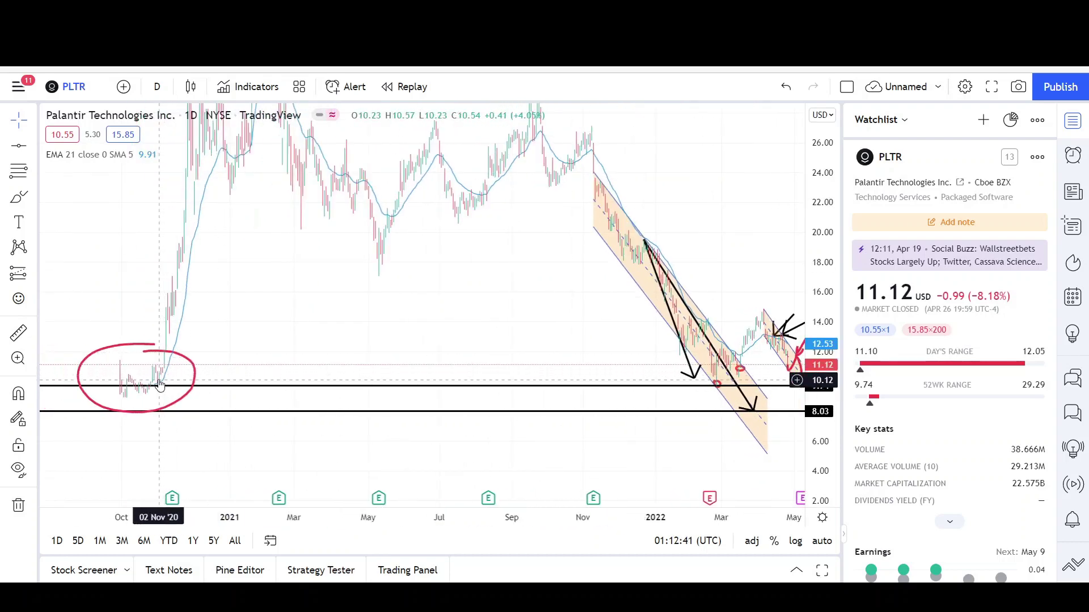
scroll(204, 375, "up", 2)
scroll(587, 337, "right", 5)
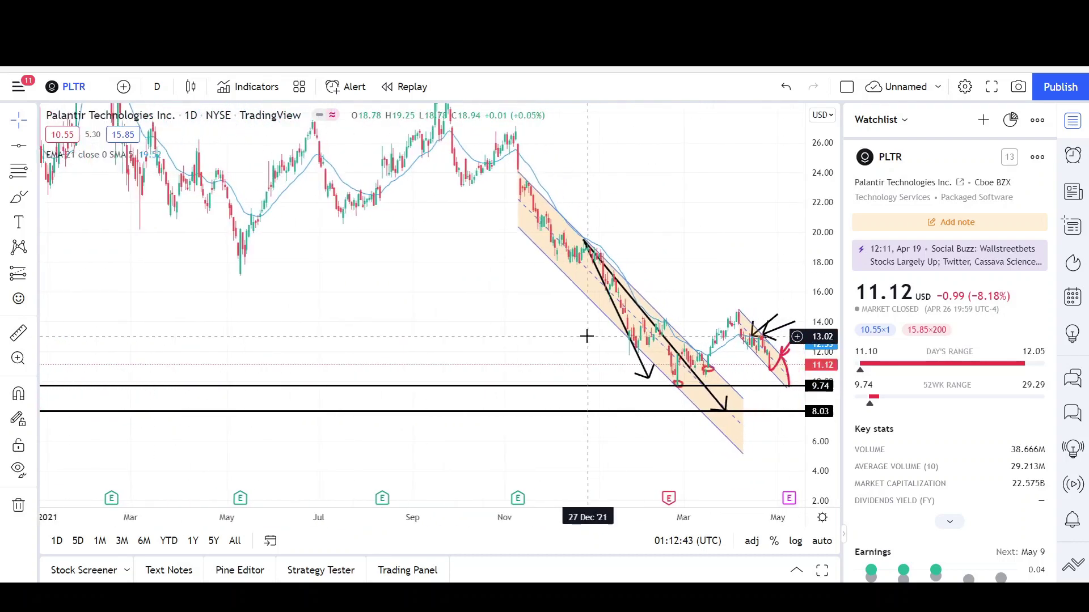
left_click_drag(663, 304, 606, 323)
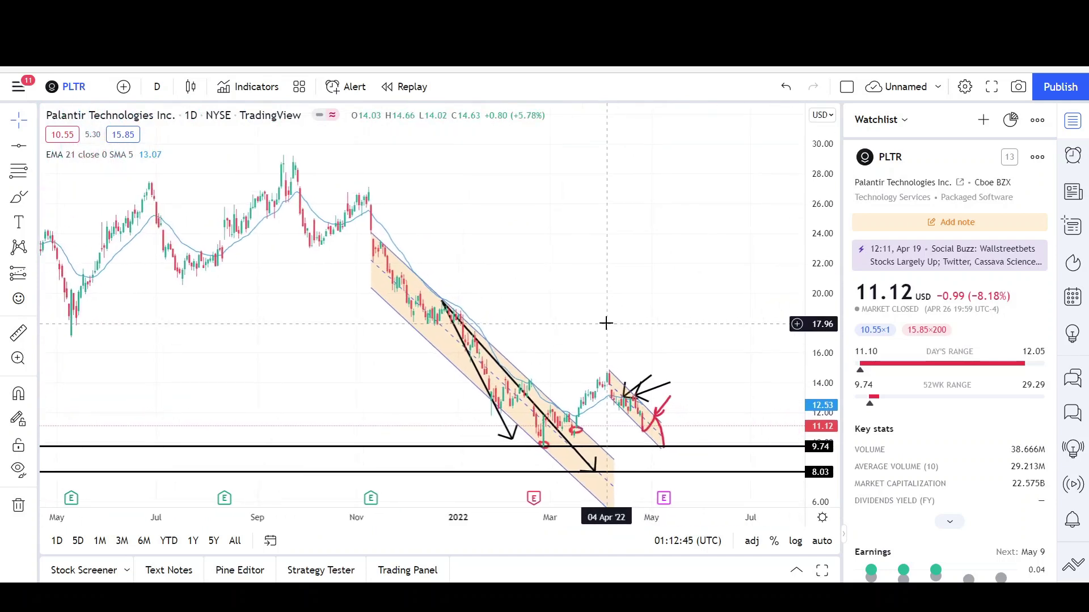
Step: Switch PLTR to the 1W interval and stretch the price scale
type("1W")
key("Return")
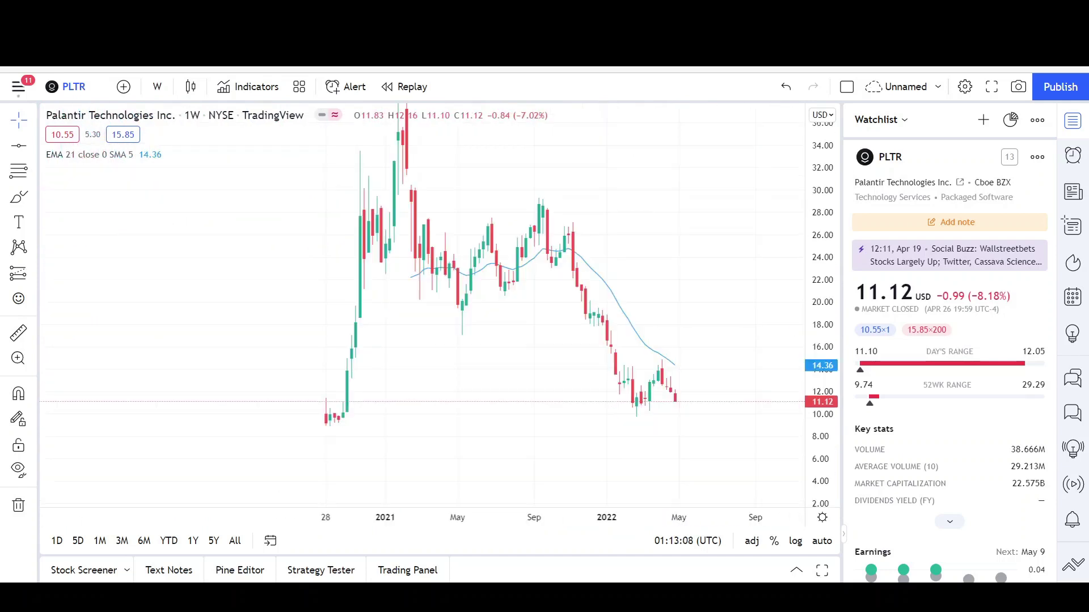
scroll(735, 304, "up", 5)
left_click_drag(823, 398, 764, 287)
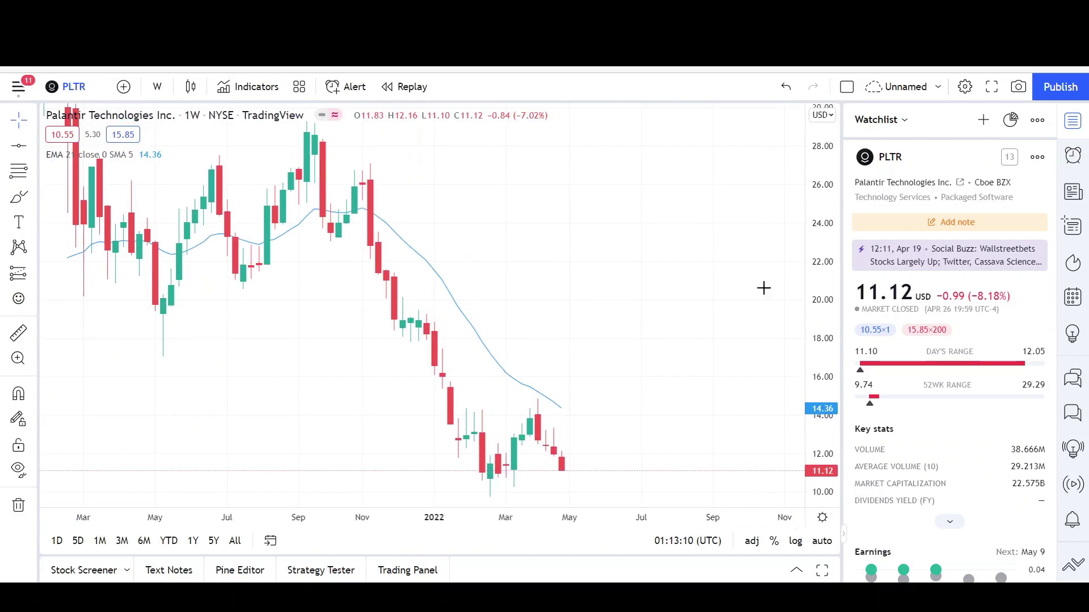
scroll(721, 296, "left", 2)
Step: Draw an arrow pointing down-left at the April 2022 high at the EMA
left_click(32, 149)
left_click(71, 172)
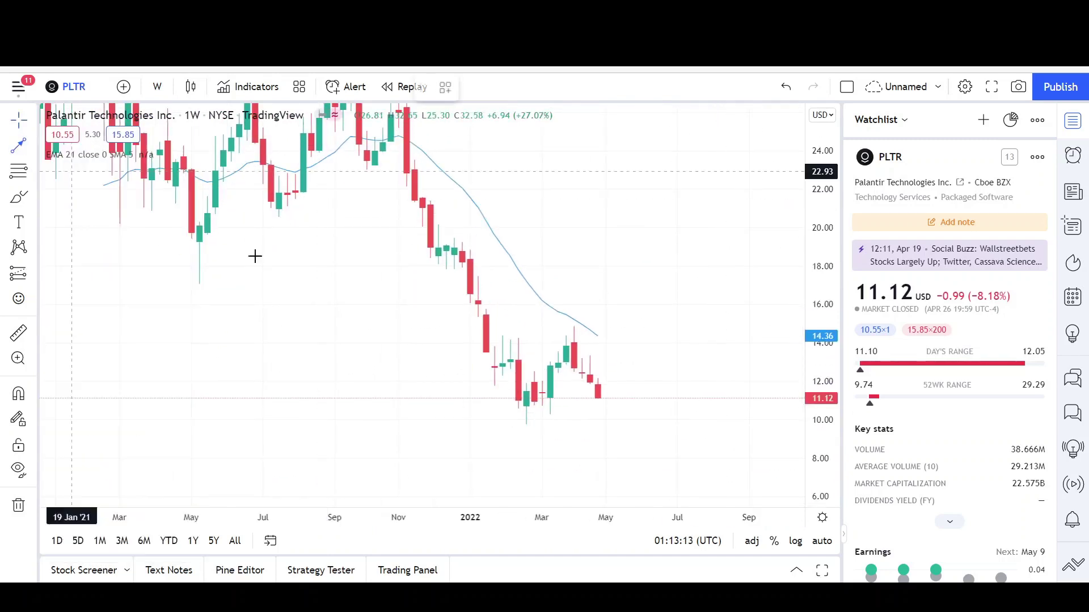
left_click(732, 236)
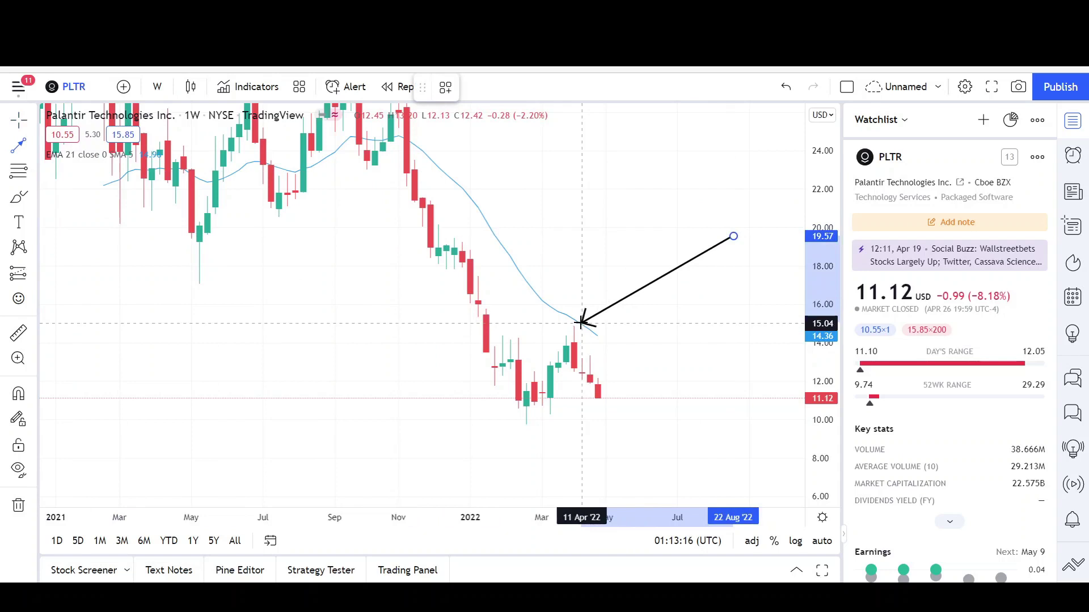
left_click(581, 323)
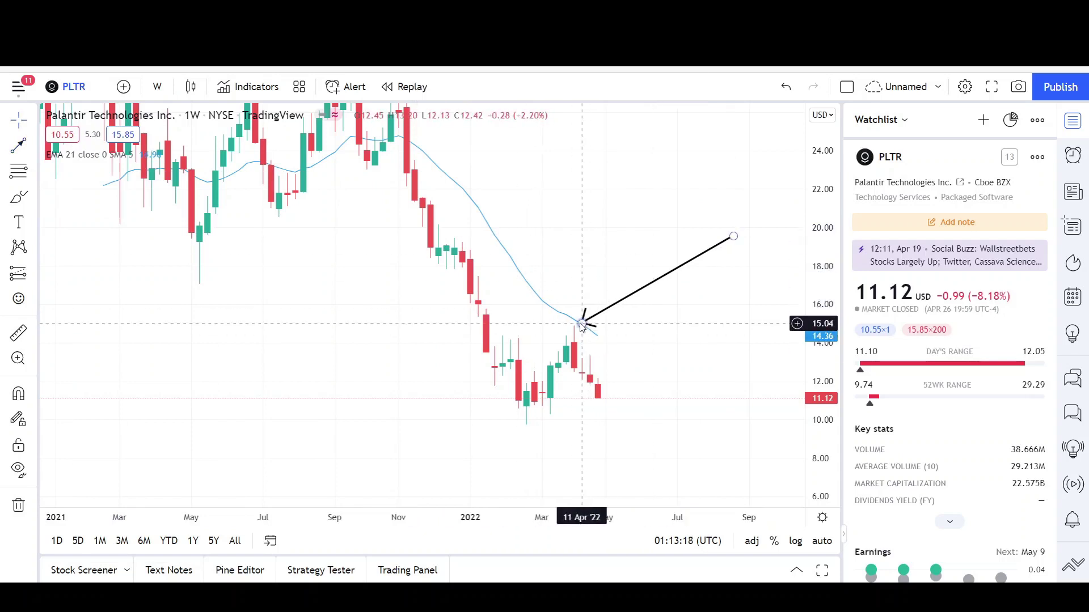
scroll(679, 412, "down", 1)
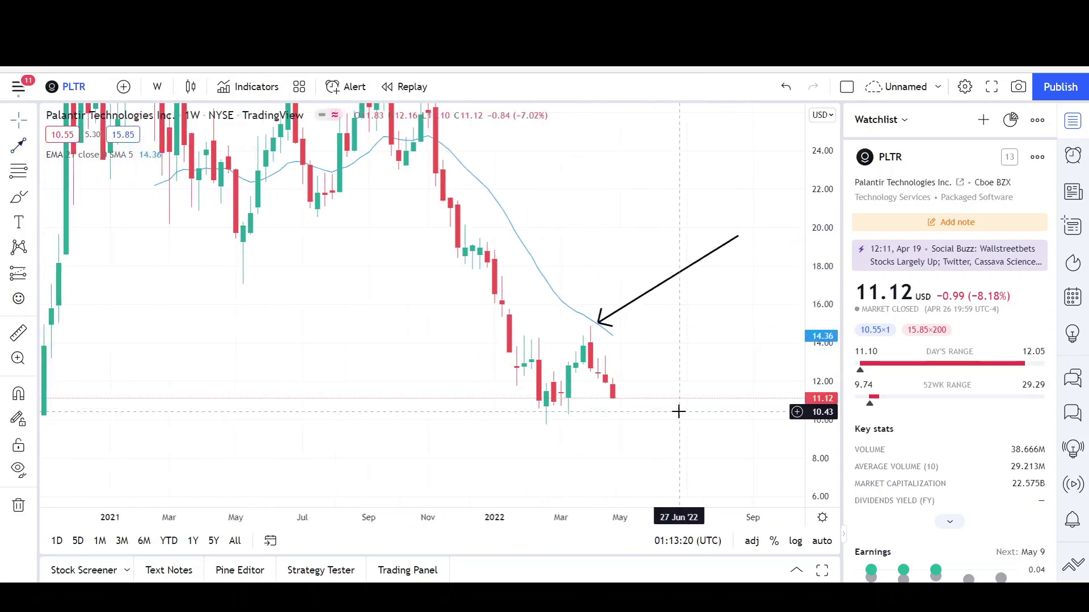
scroll(678, 412, "down", 2)
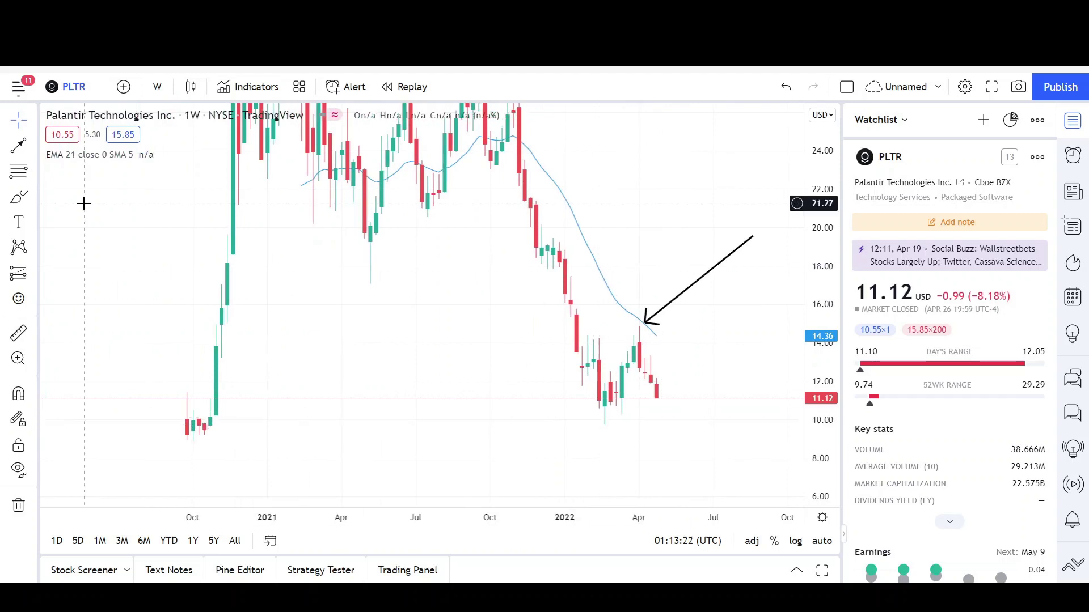
Step: Brush a red circle around the October 2020 weekly candles
left_click(19, 196)
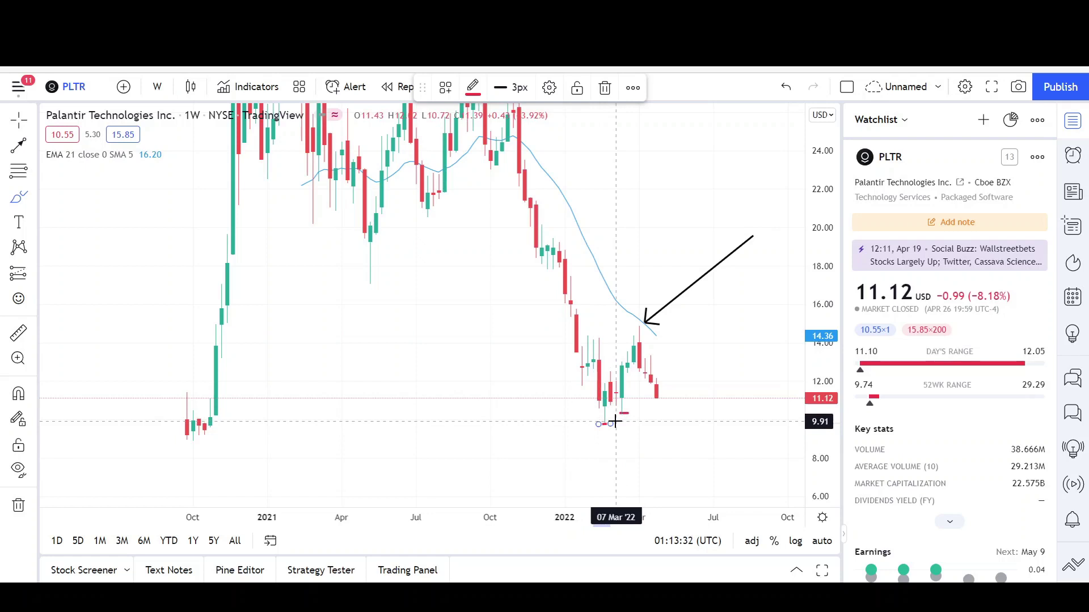
scroll(615, 421, "down", 1)
scroll(450, 384, "up", 1)
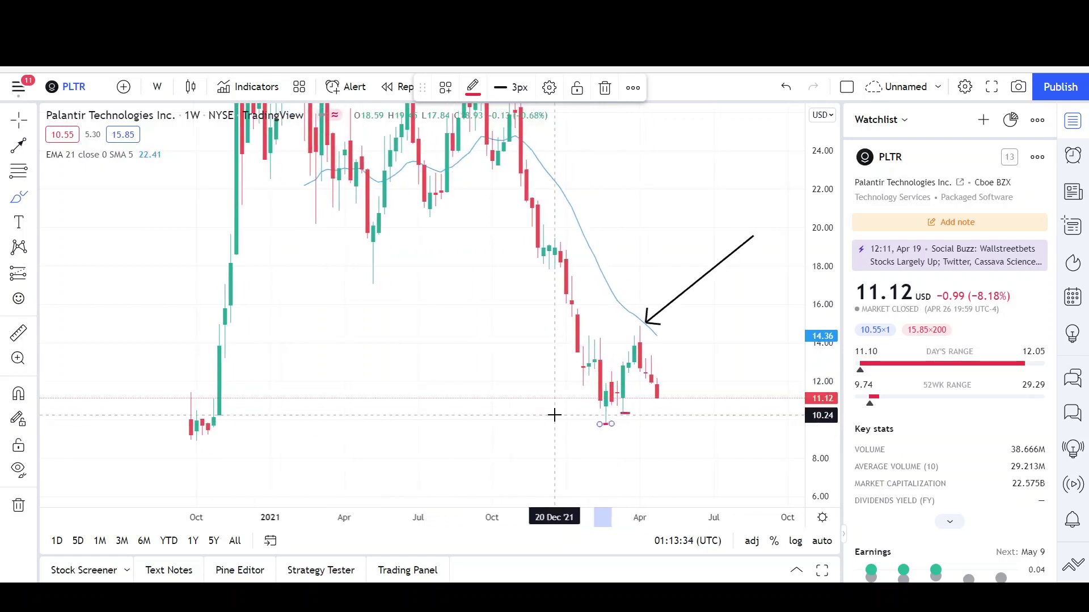
mouse_move(215, 415)
left_mouse_down()
mouse_move(146, 423)
mouse_move(217, 416)
left_mouse_up()
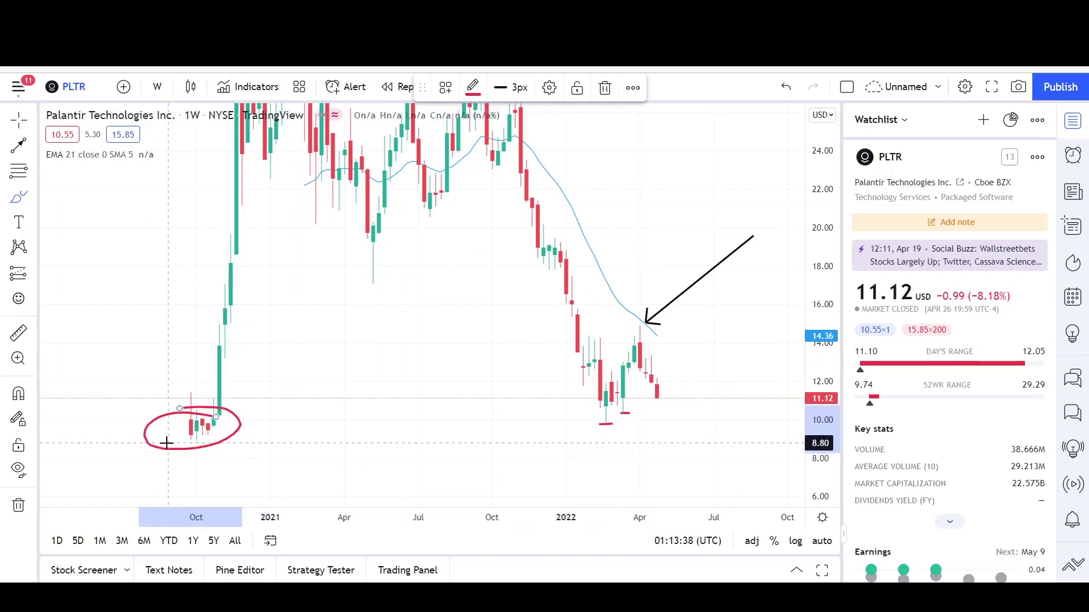
scroll(467, 318, "down", 1)
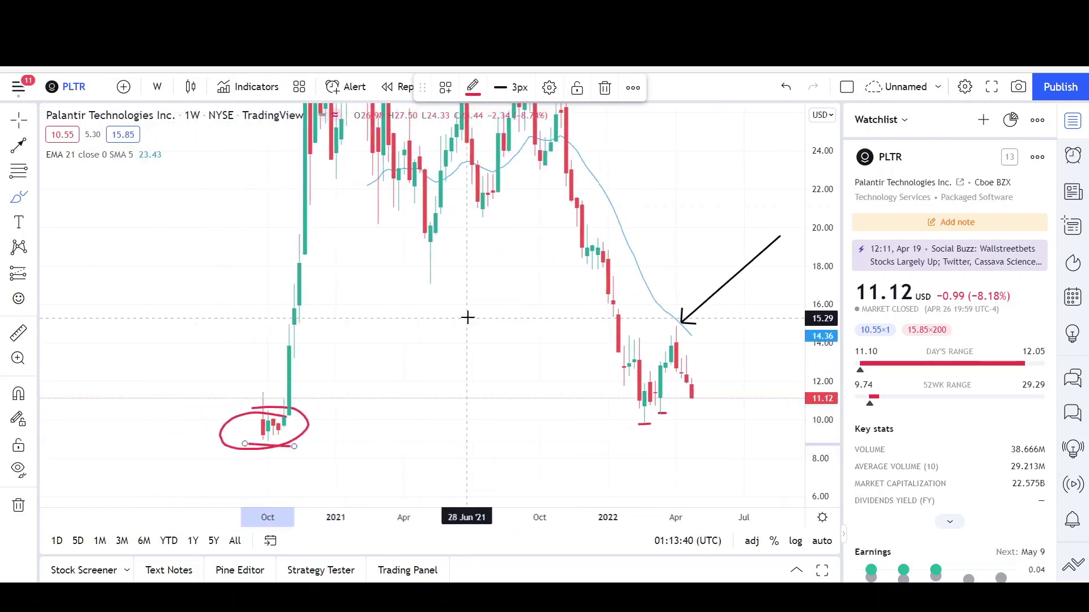
scroll(467, 318, "down", 1)
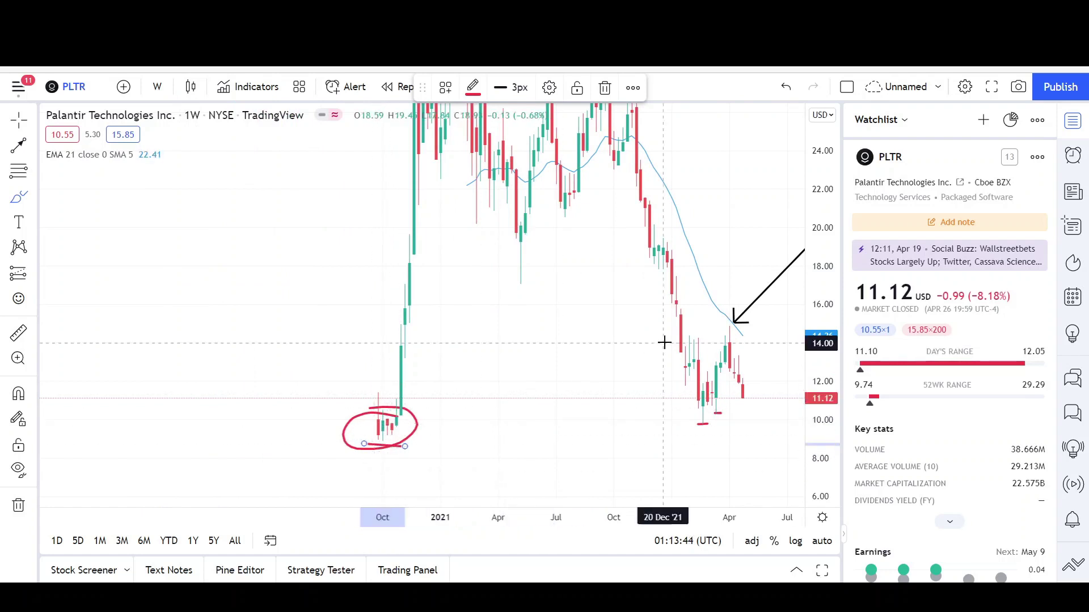
scroll(826, 319, "down", 1)
mouse_move(99, 156)
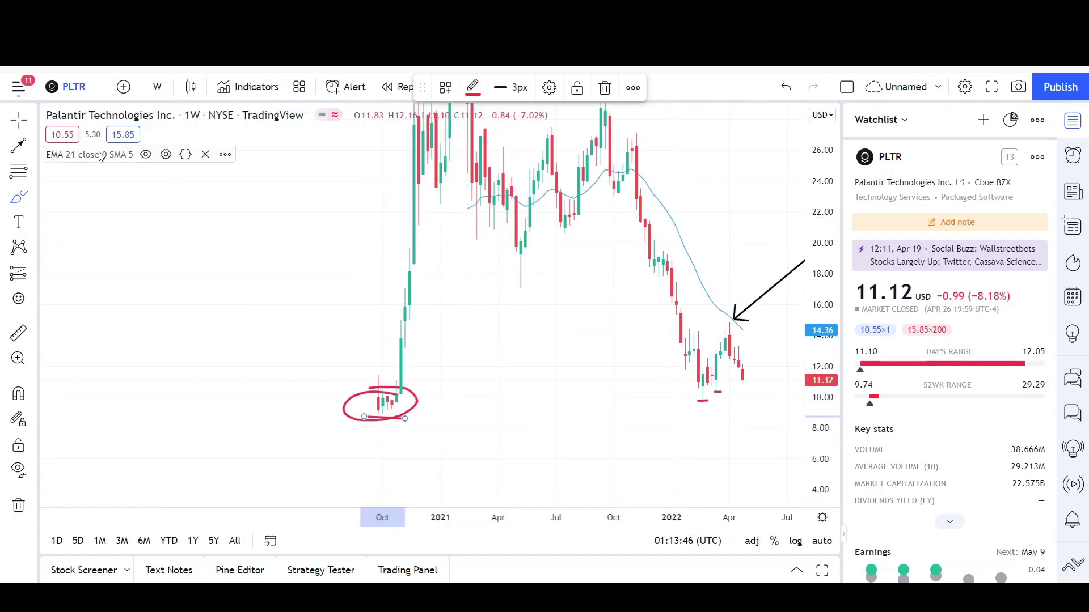